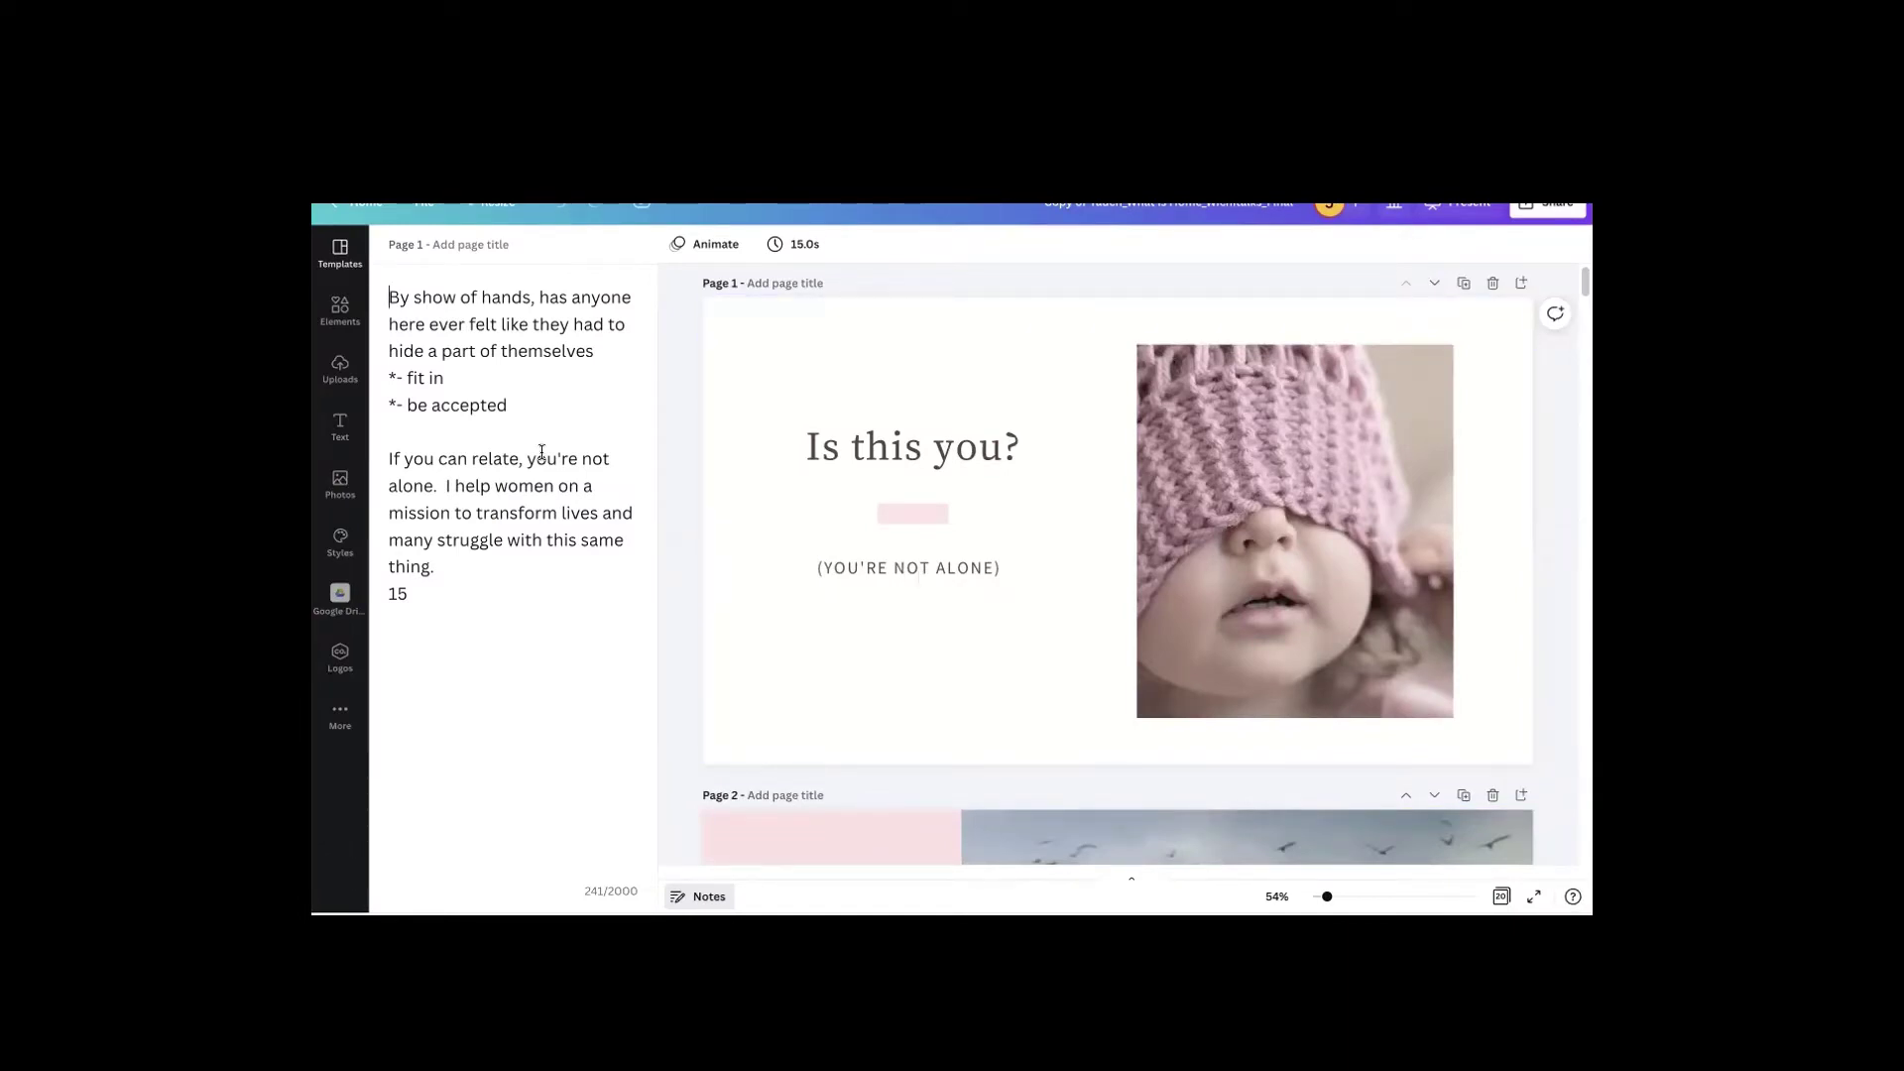
Close and reopen the speaker notes panel with the first page selected
left_click(708, 896)
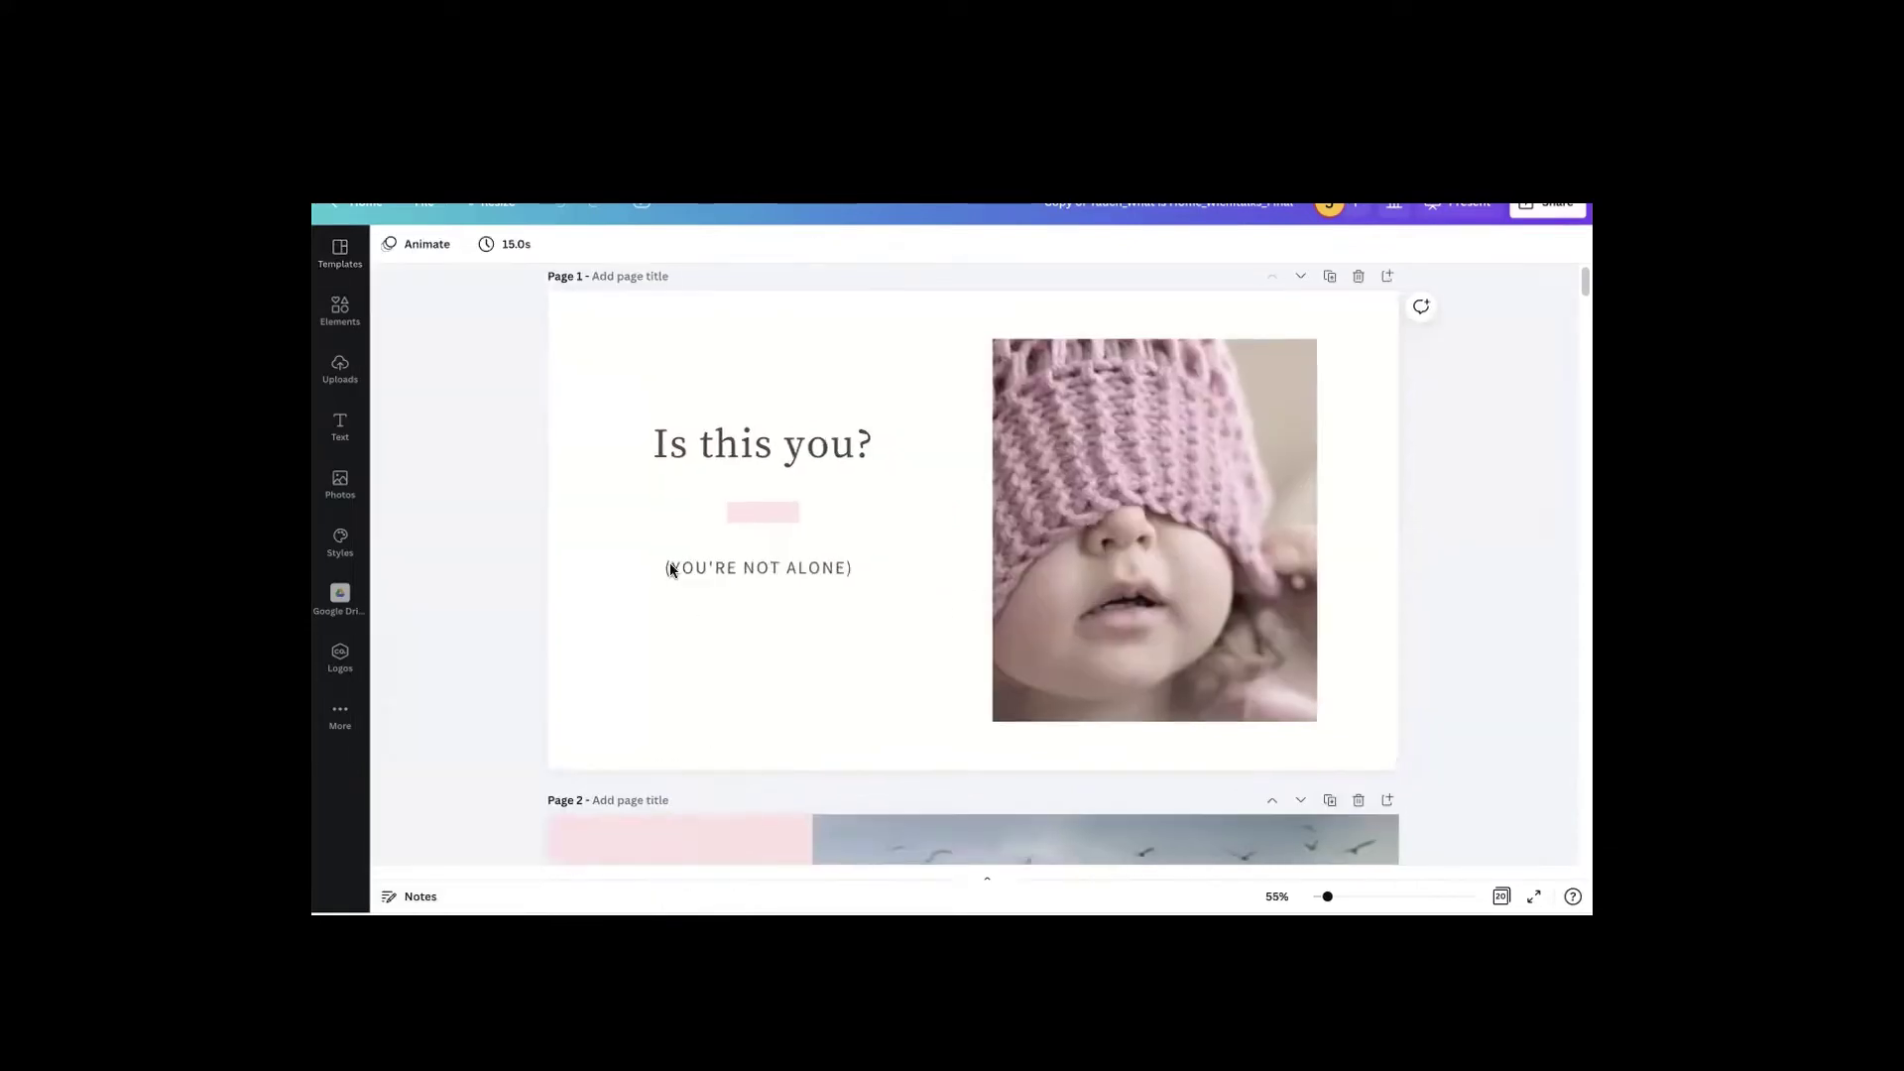
left_click(662, 723)
left_click(413, 897)
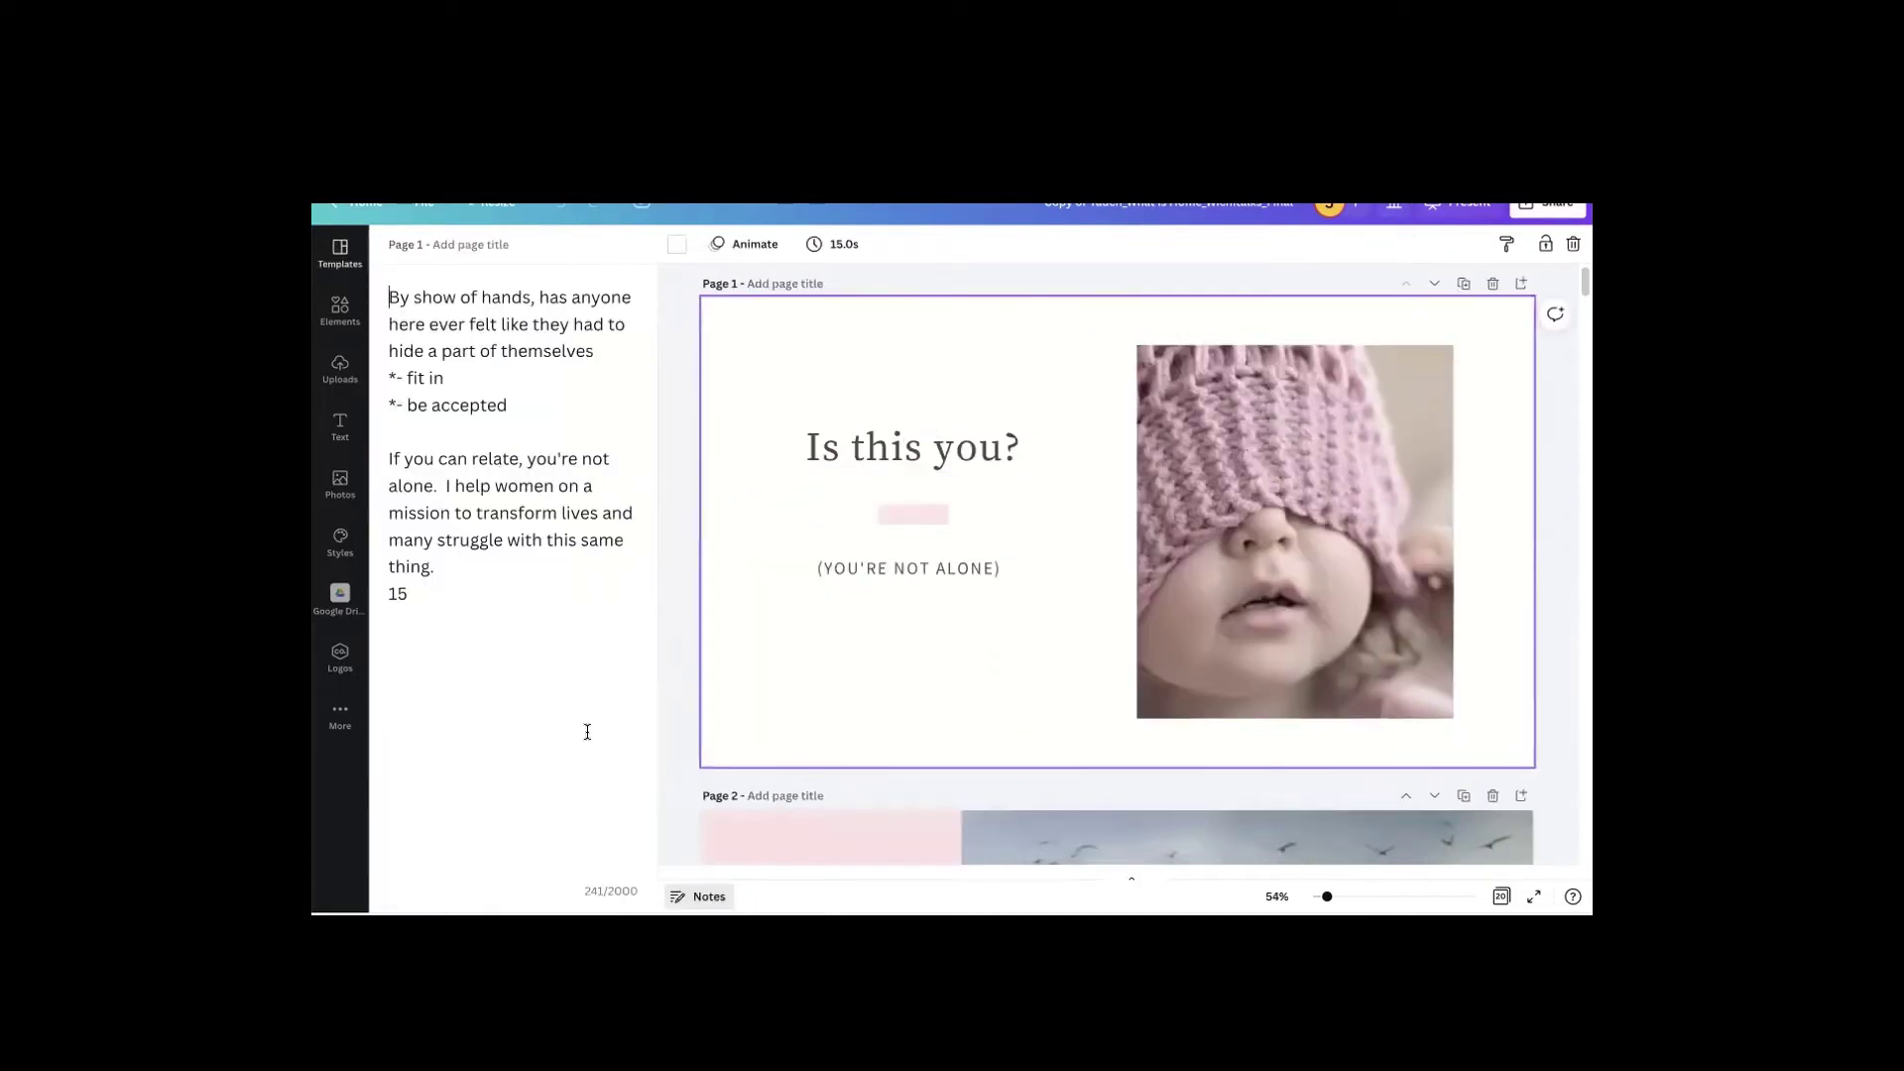
Select the pink block on Page 2, then bring up the download options (PDF Standard, all 20 pages)
left_click(830, 819)
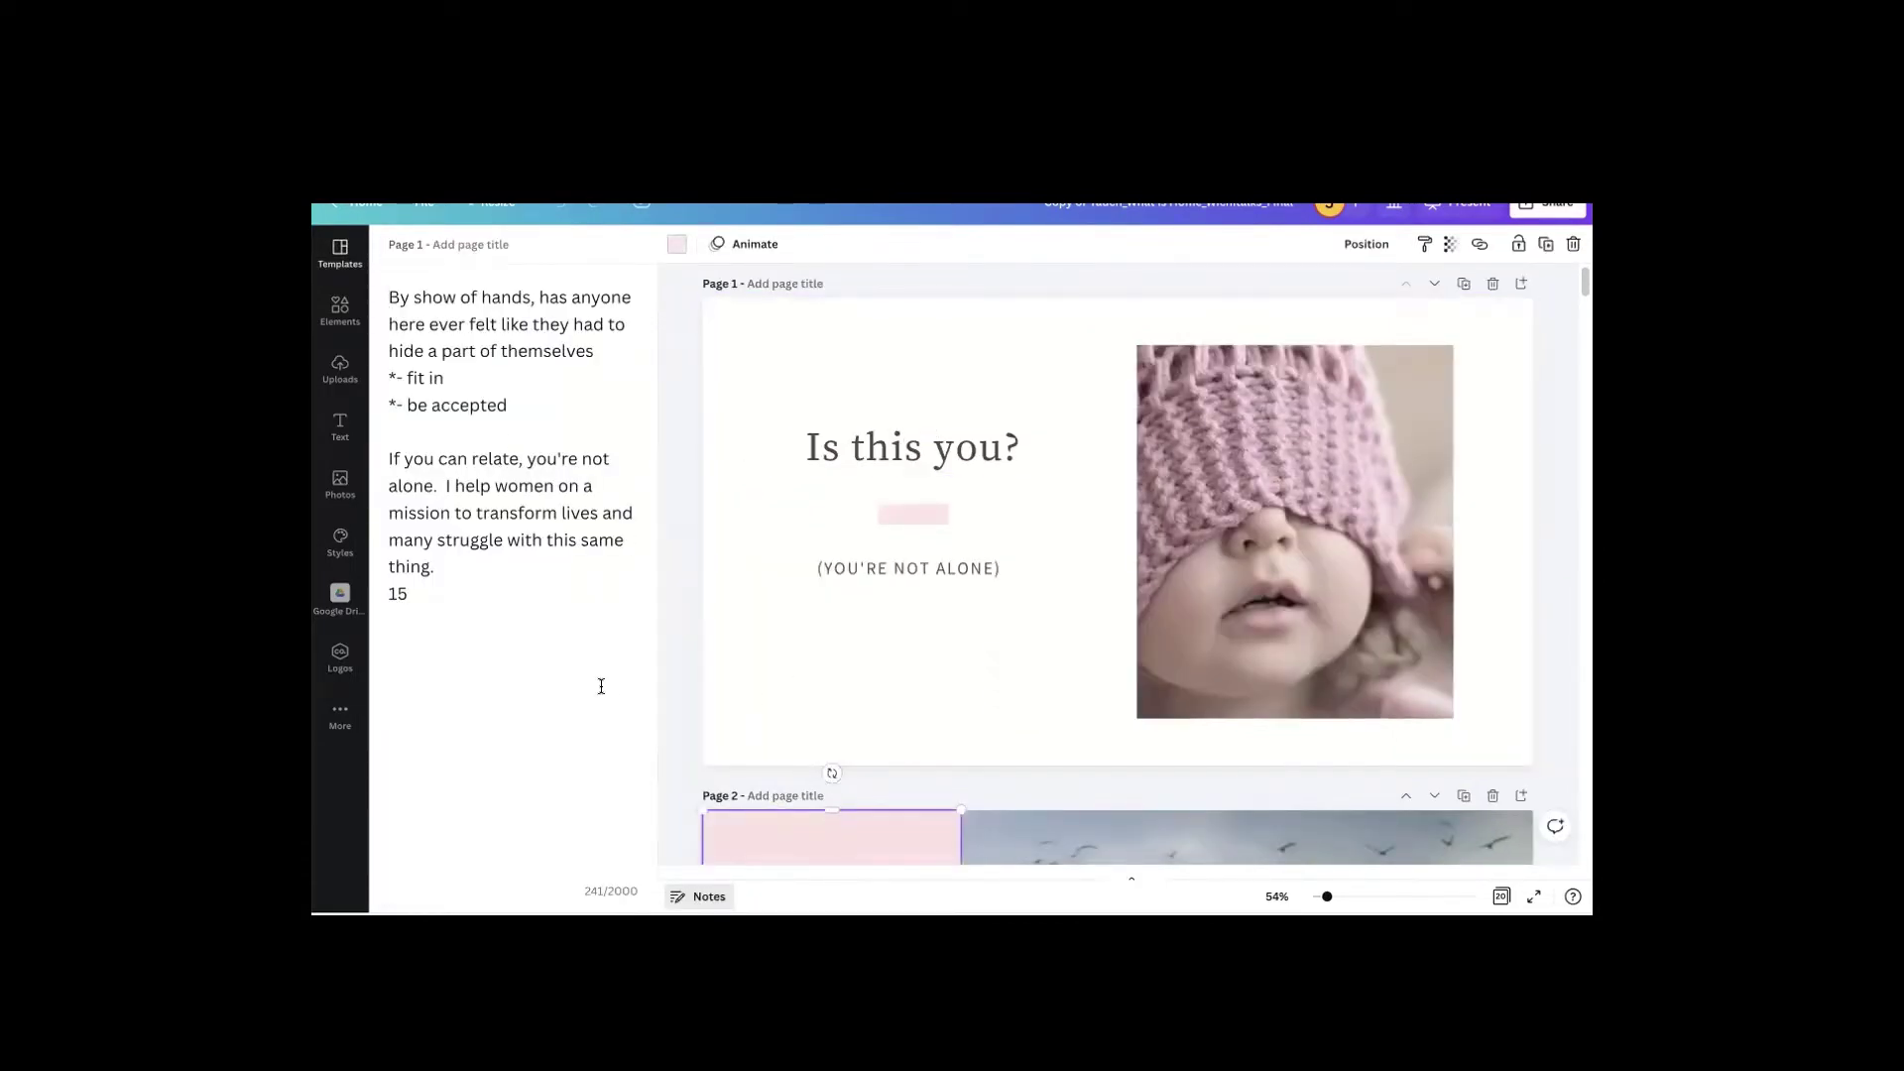
scroll(1037, 688, "down", 6)
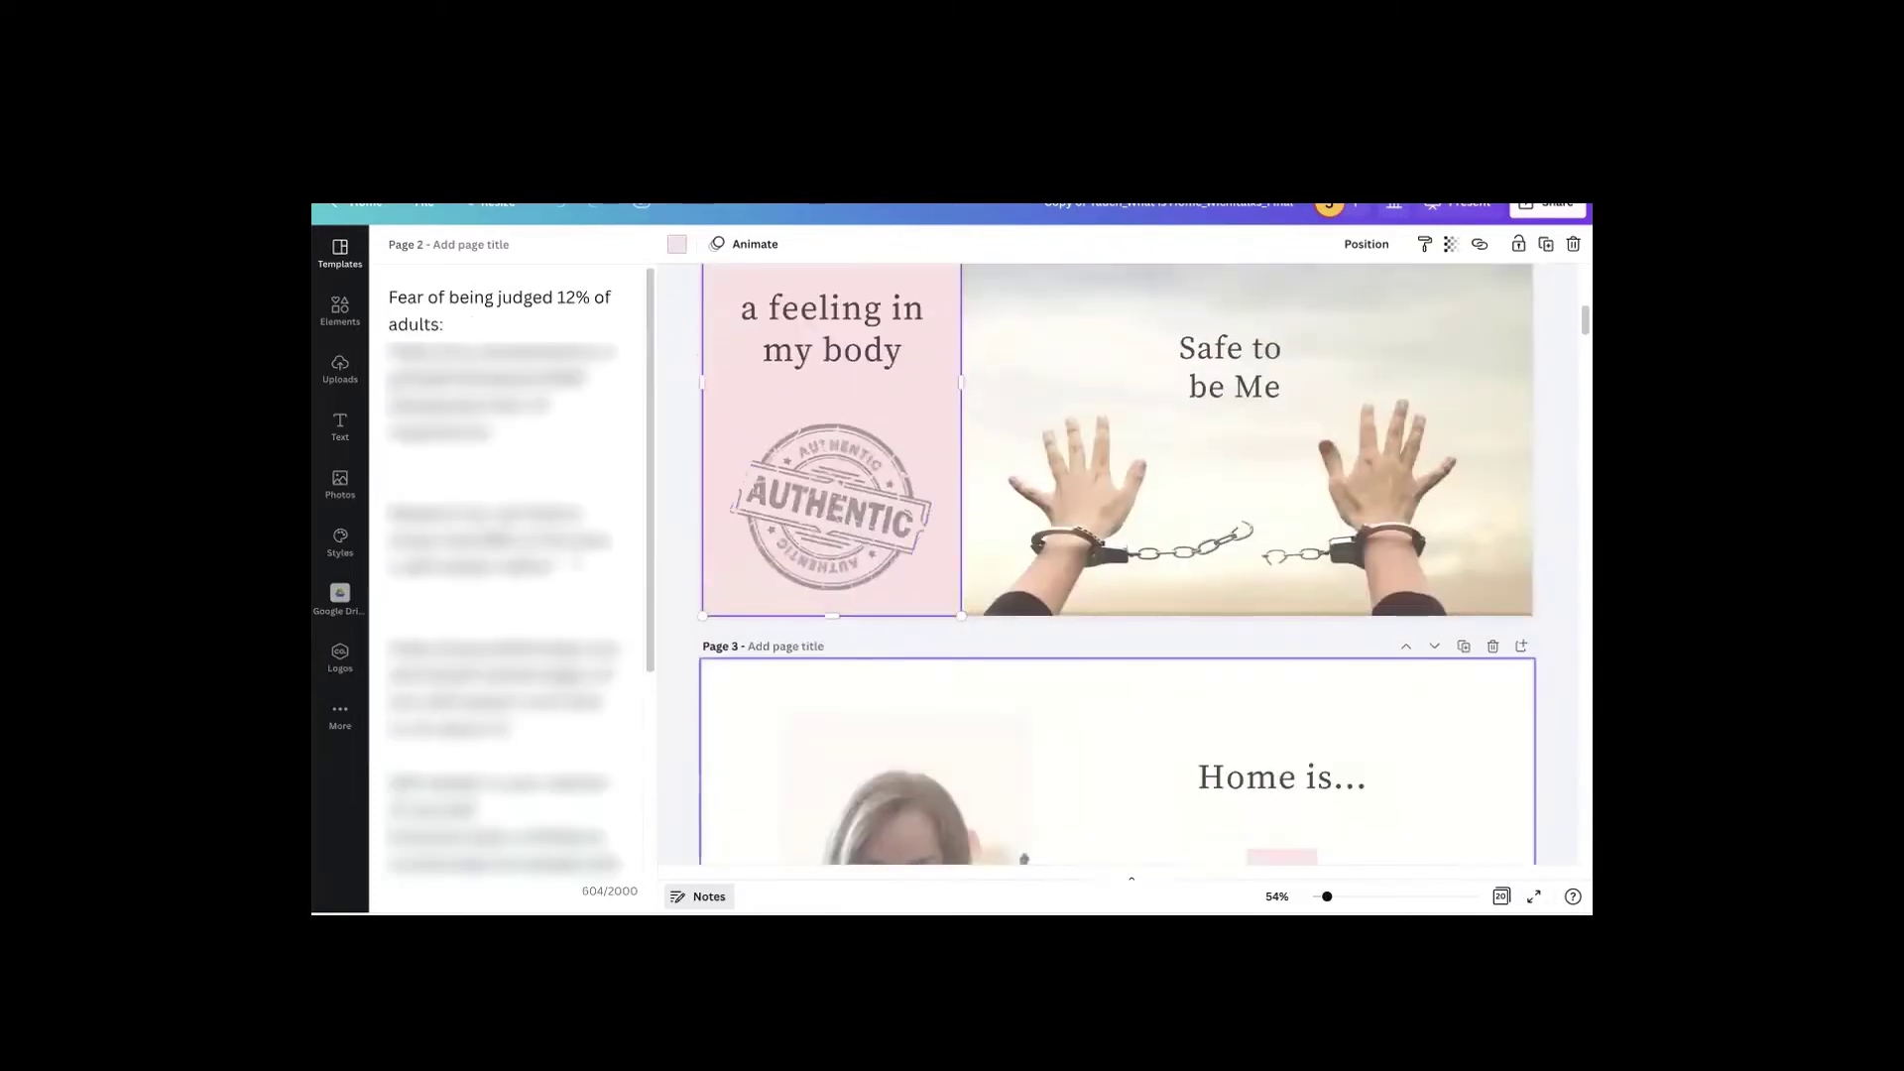
scroll(867, 600, "up", 6)
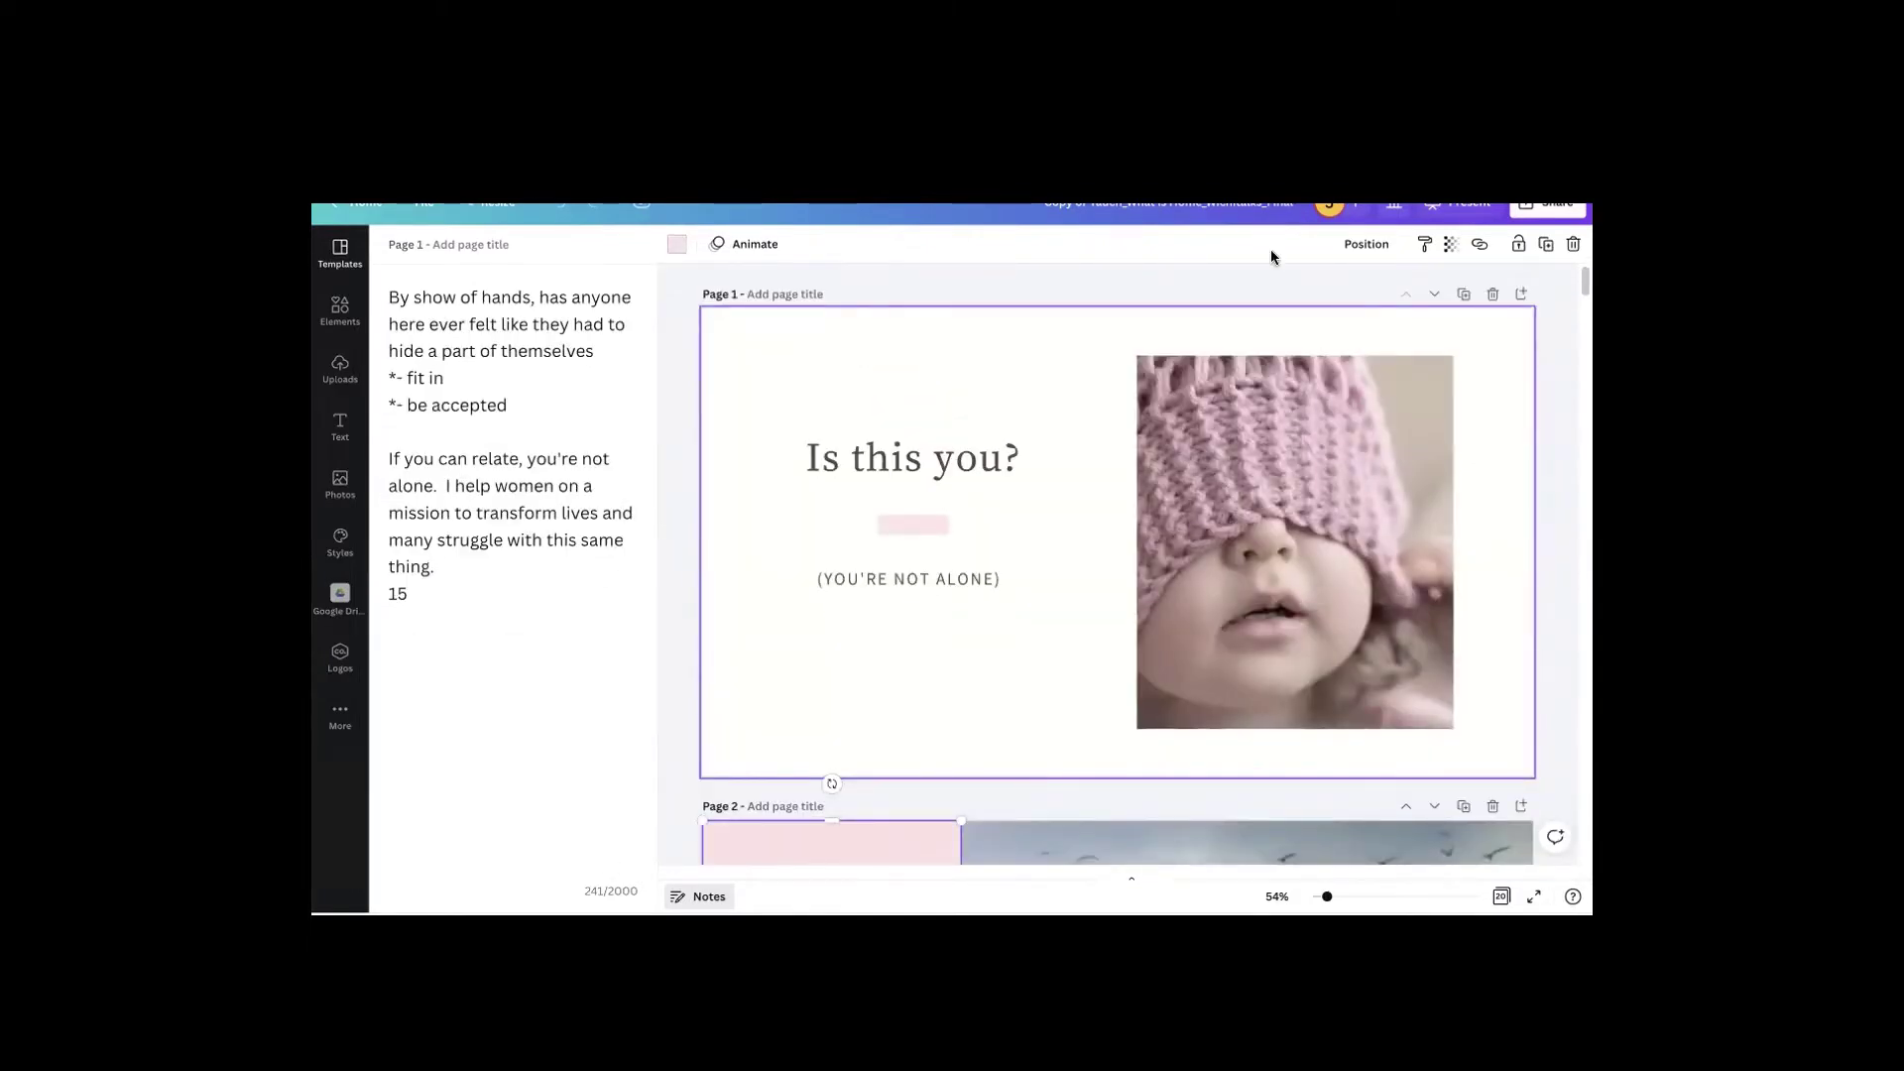
left_click(1539, 203)
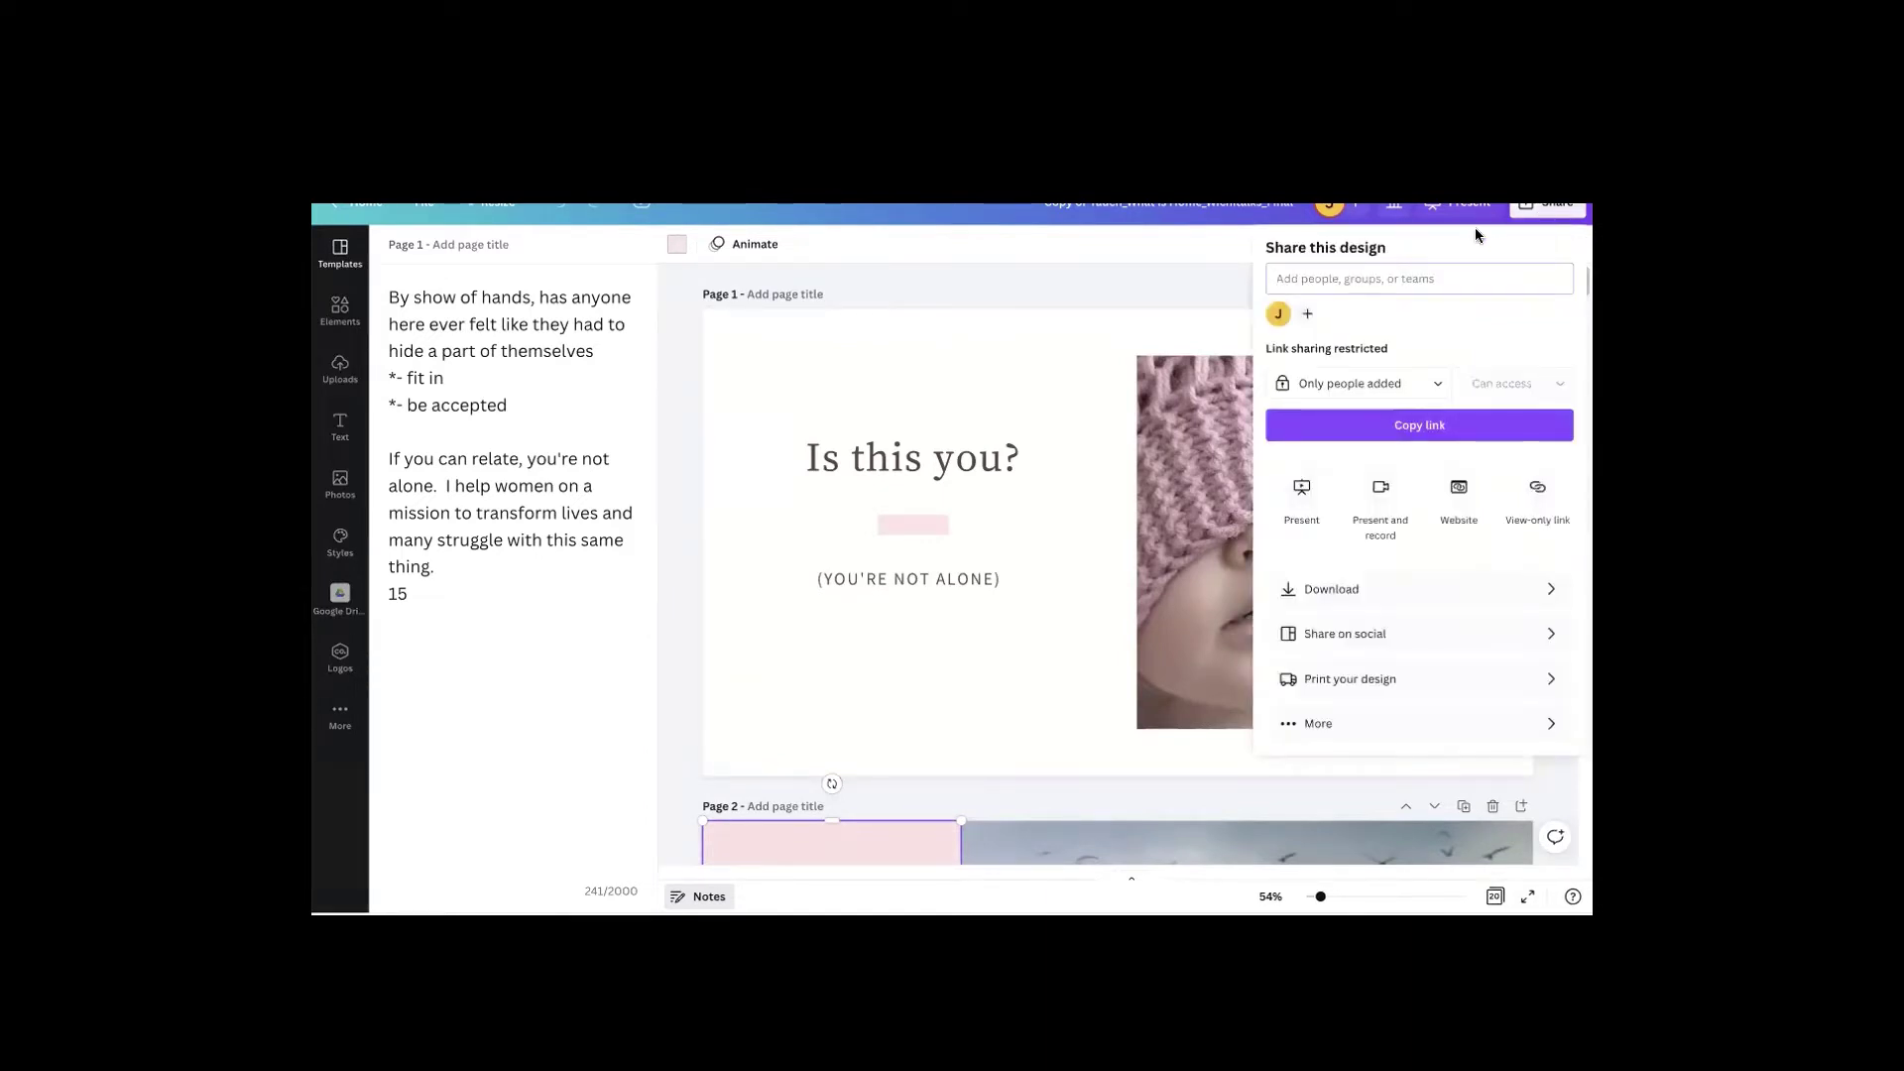
left_click(1493, 606)
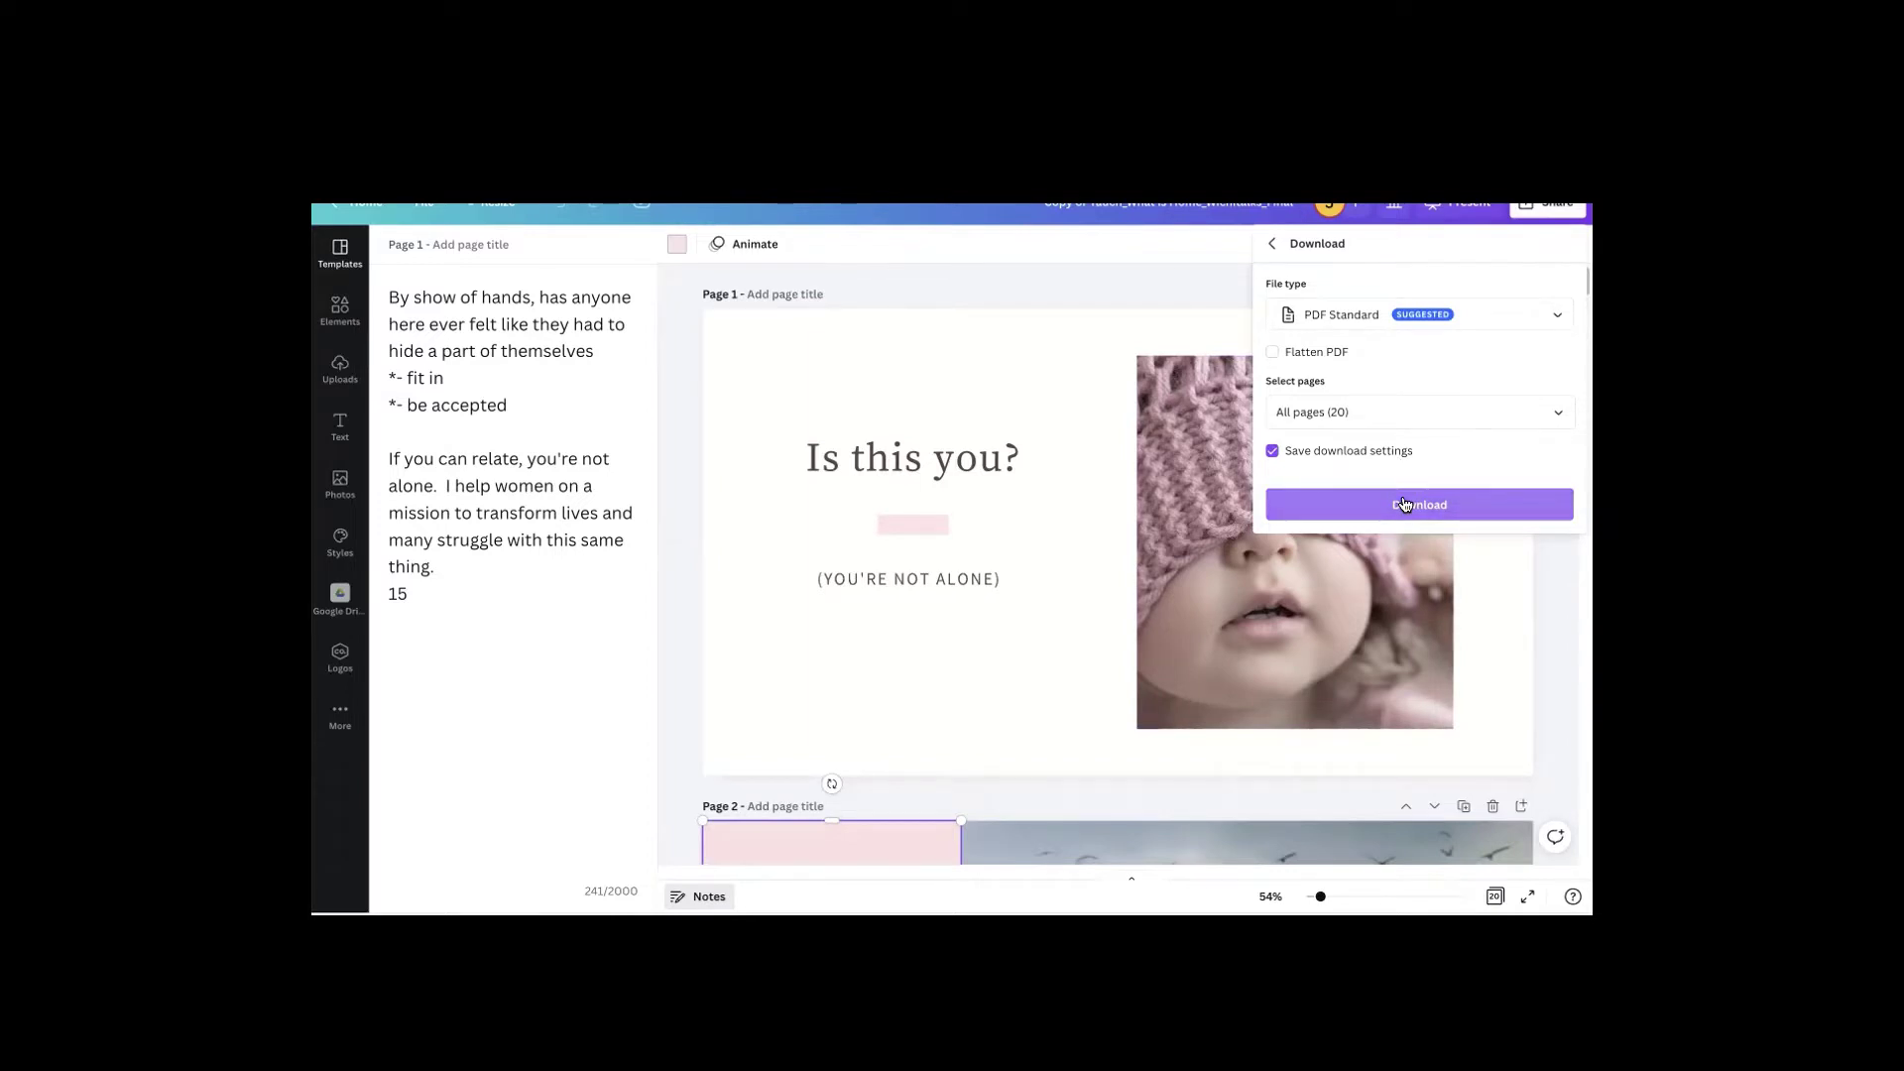
Close the download panel and search all sharing options for 'powerpoin'
left_click(1188, 289)
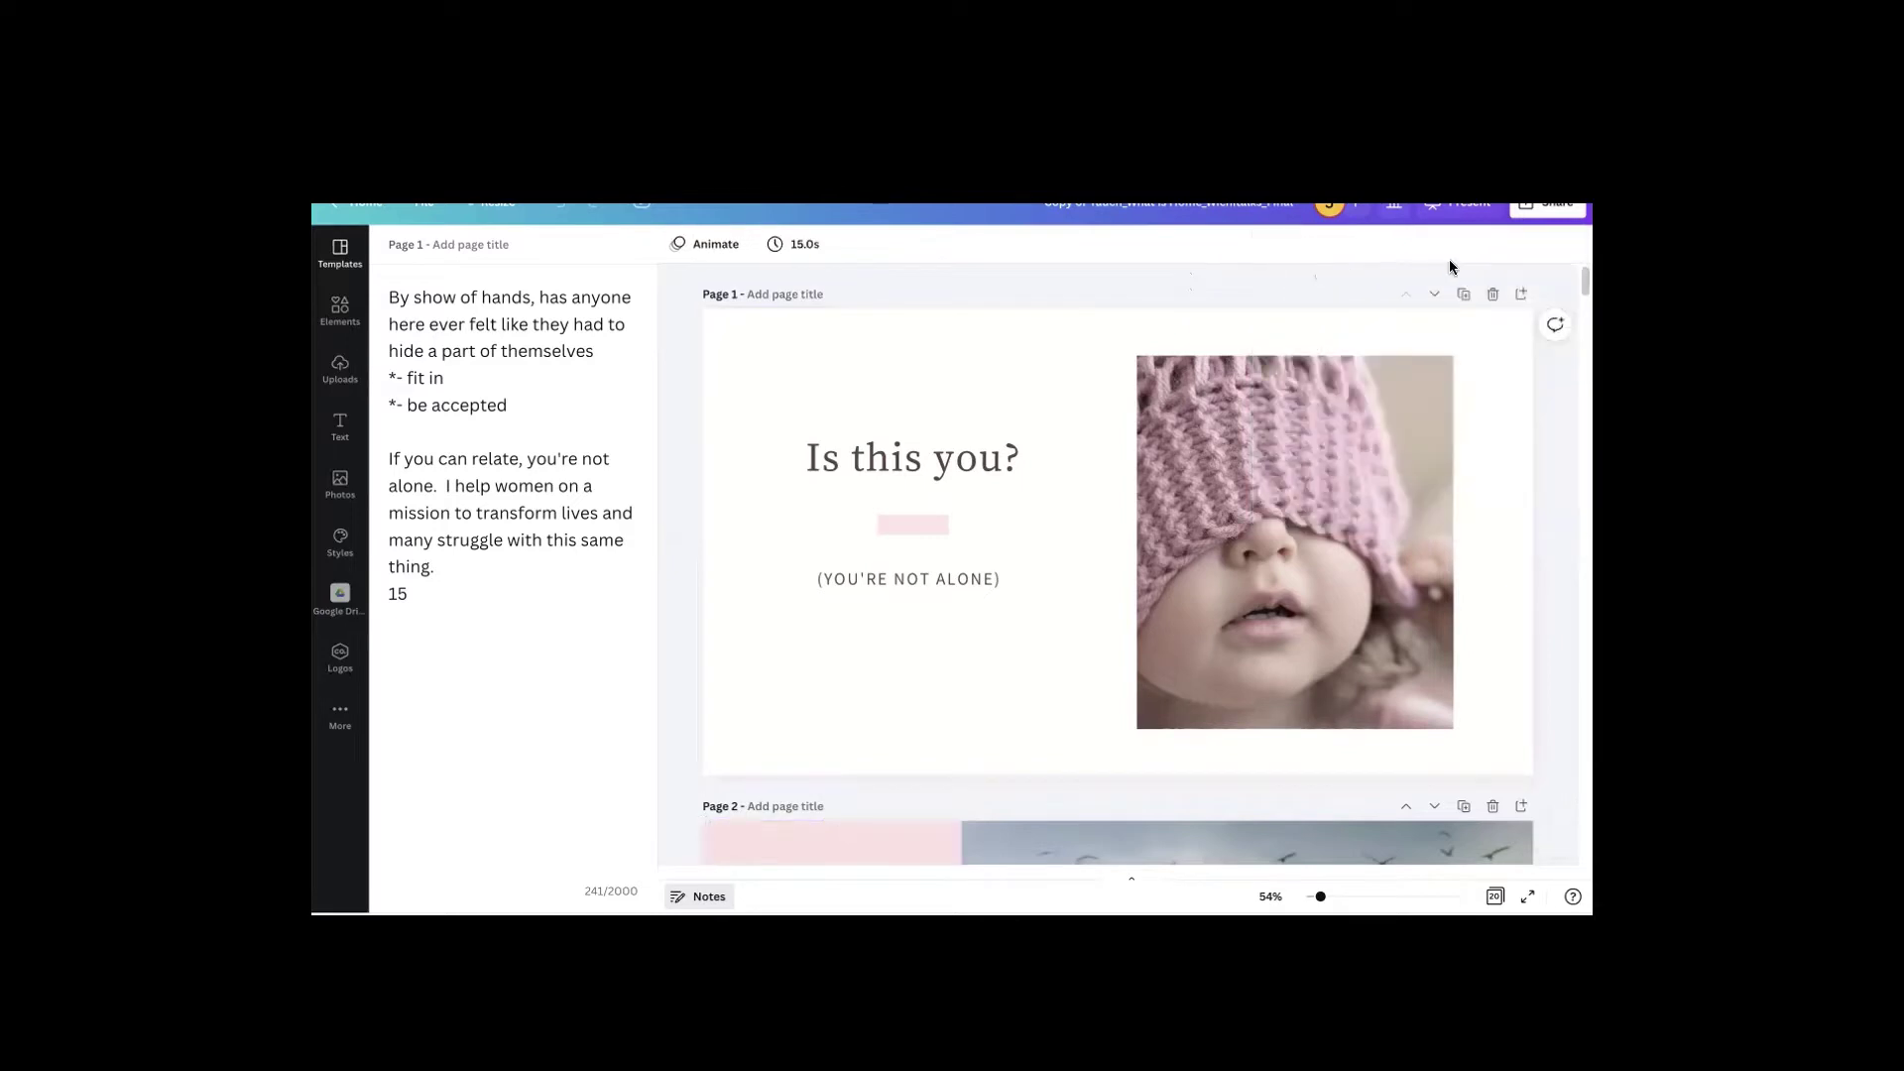
left_click(1536, 206)
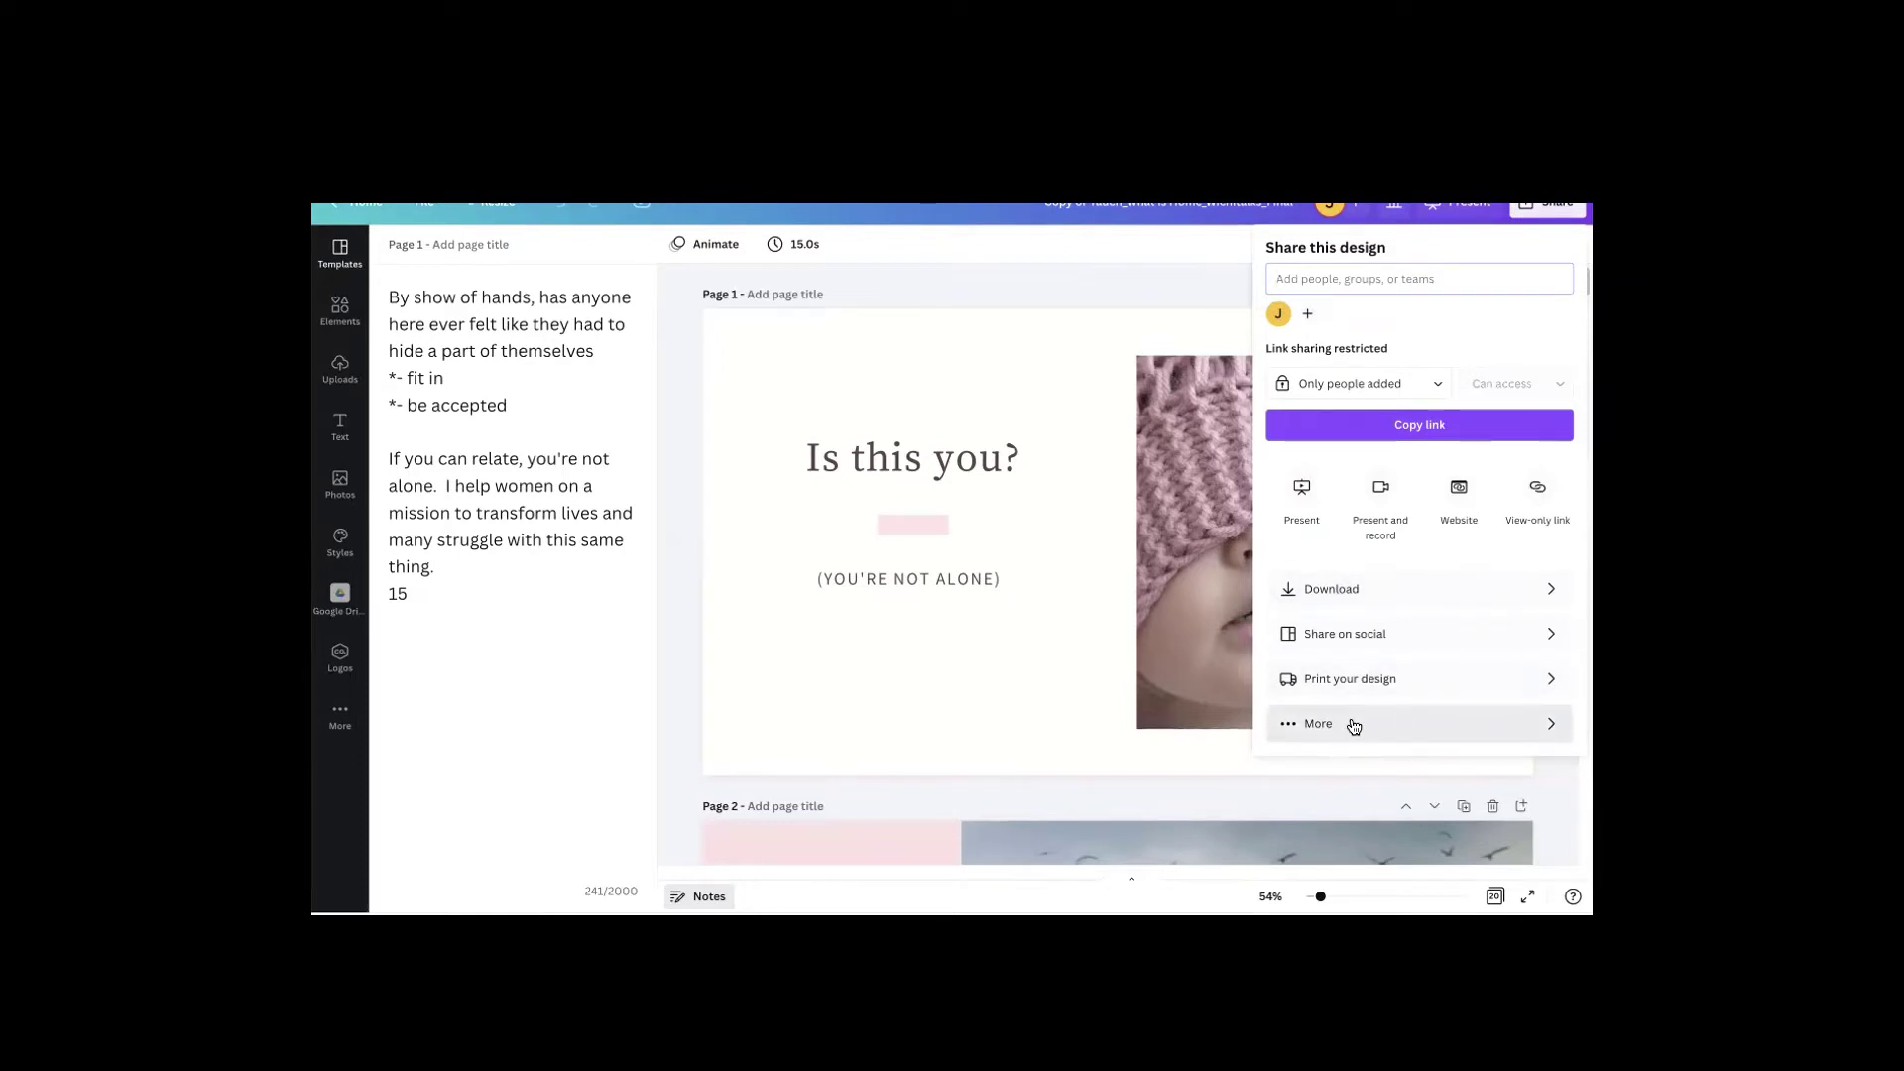
left_click(1491, 709)
scroll(1491, 568, "down", 10)
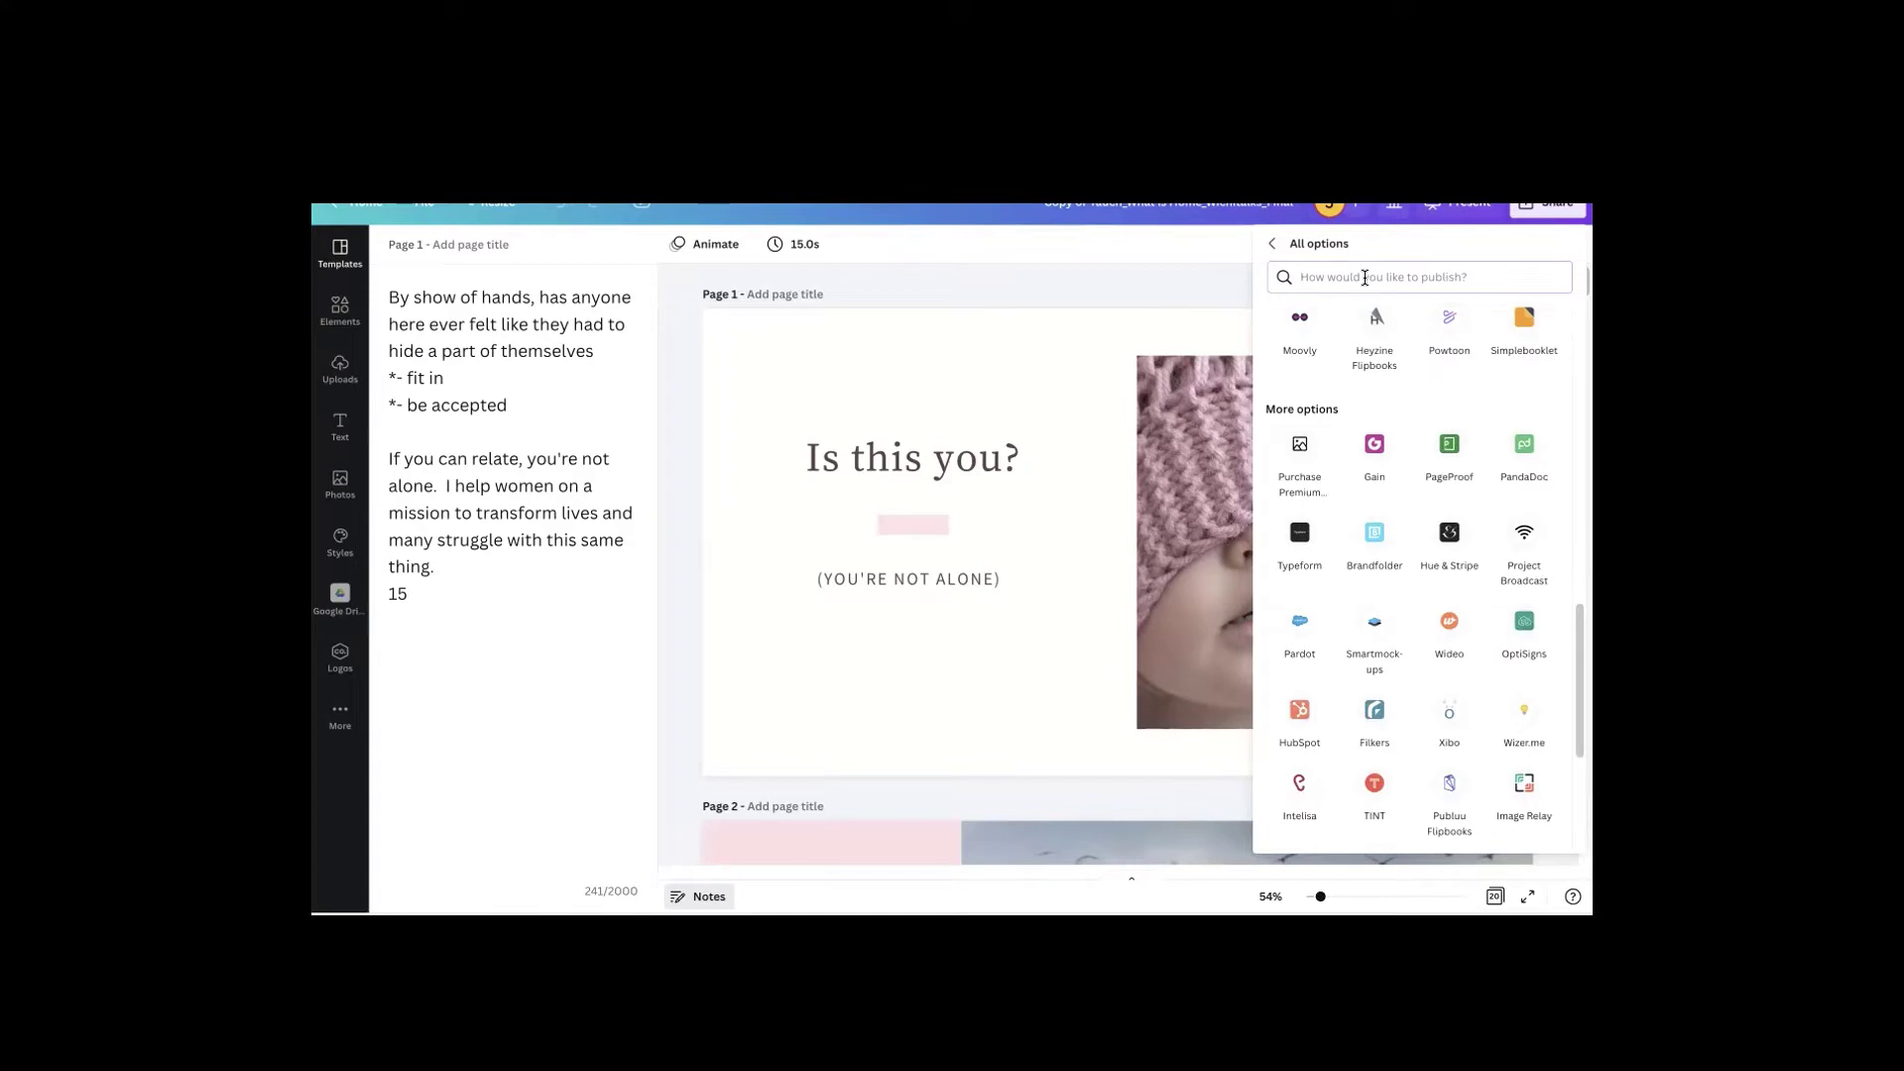
type("powerpoint")
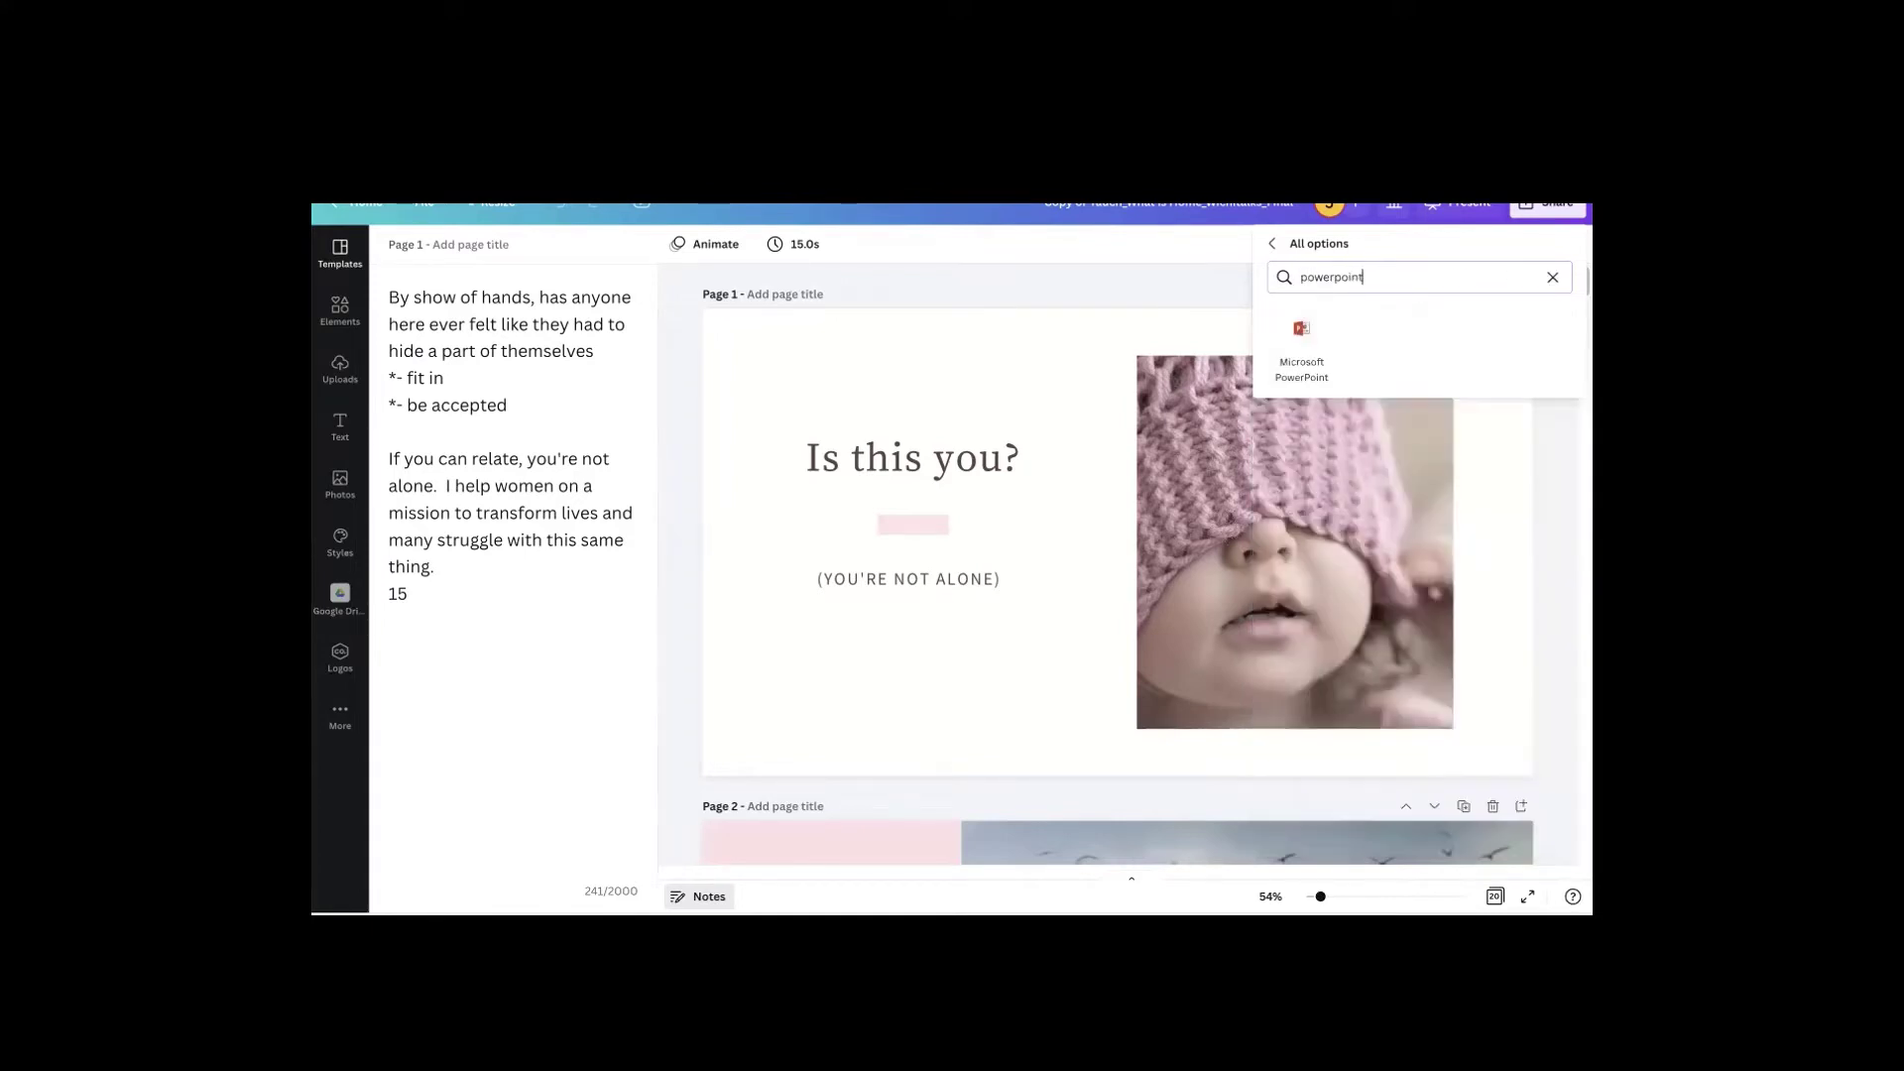
Export only Page 1 as a Microsoft PowerPoint file and download it
left_click(1302, 333)
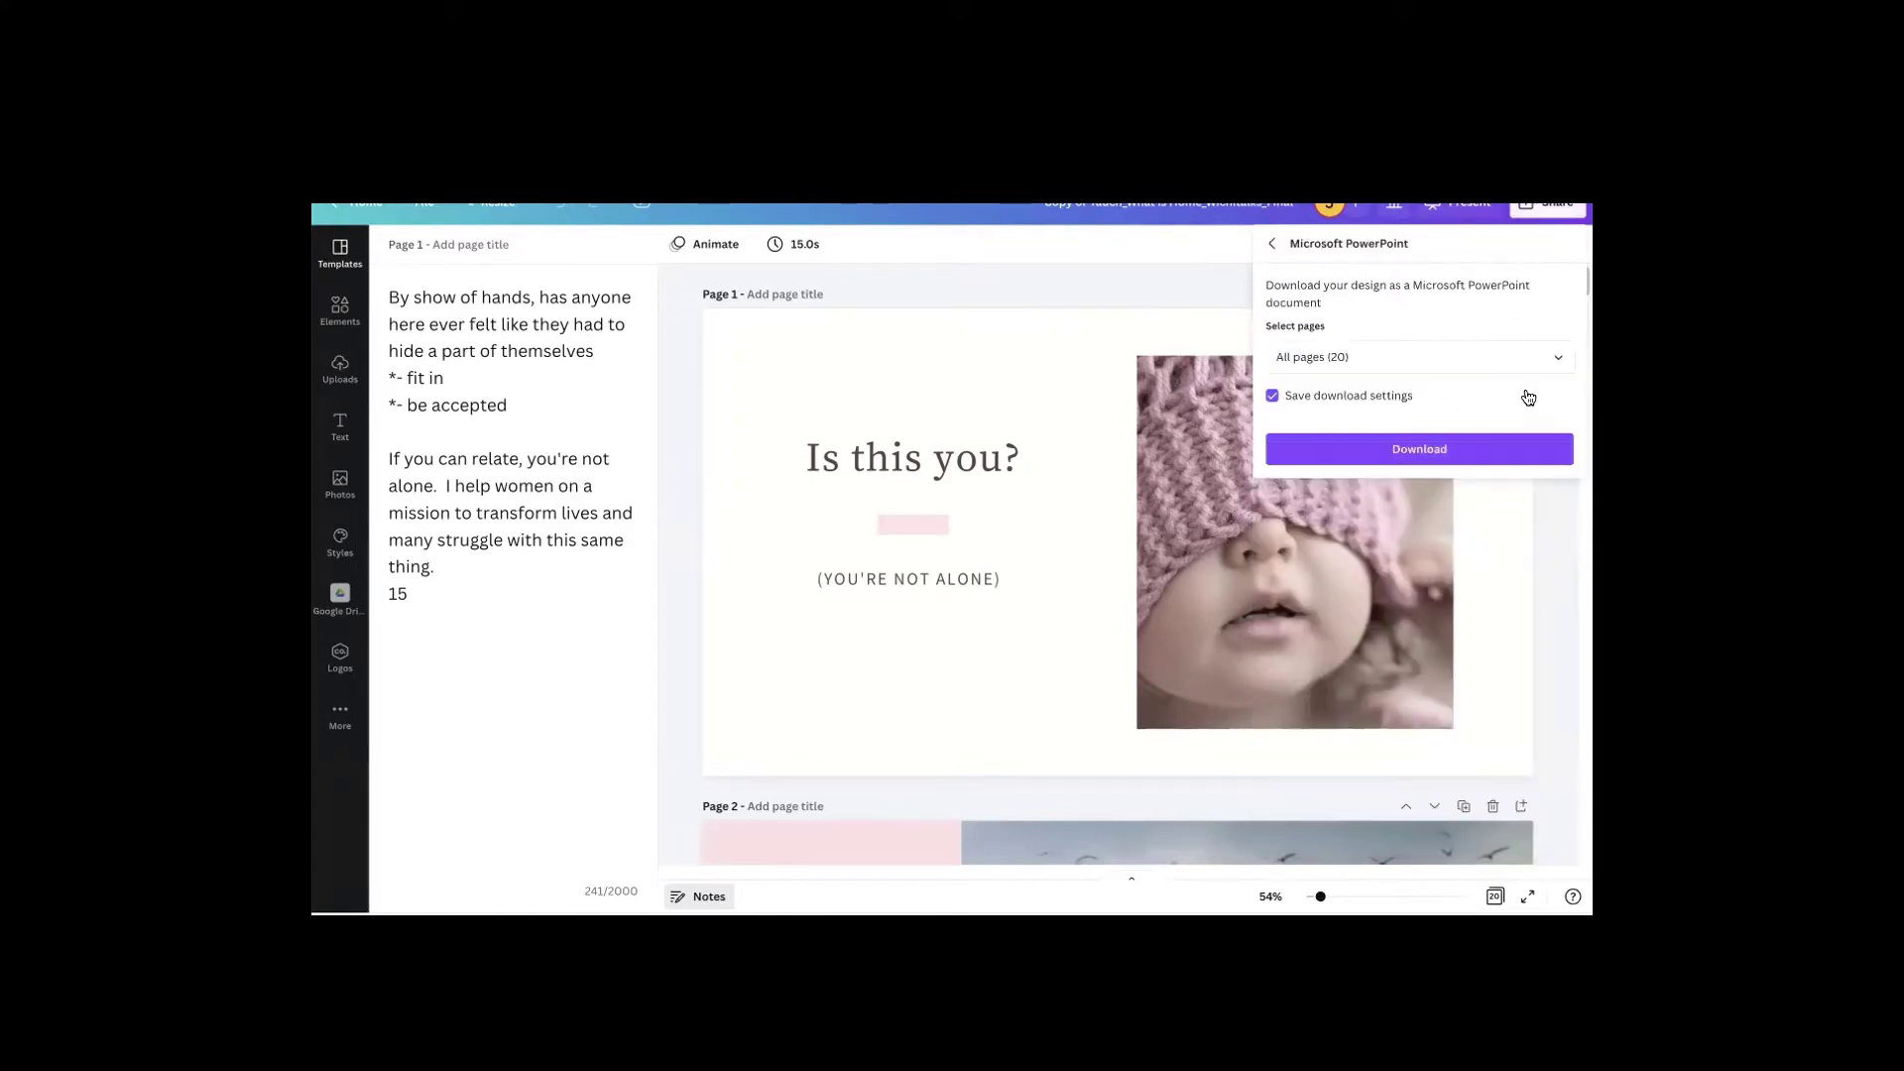
left_click(1553, 359)
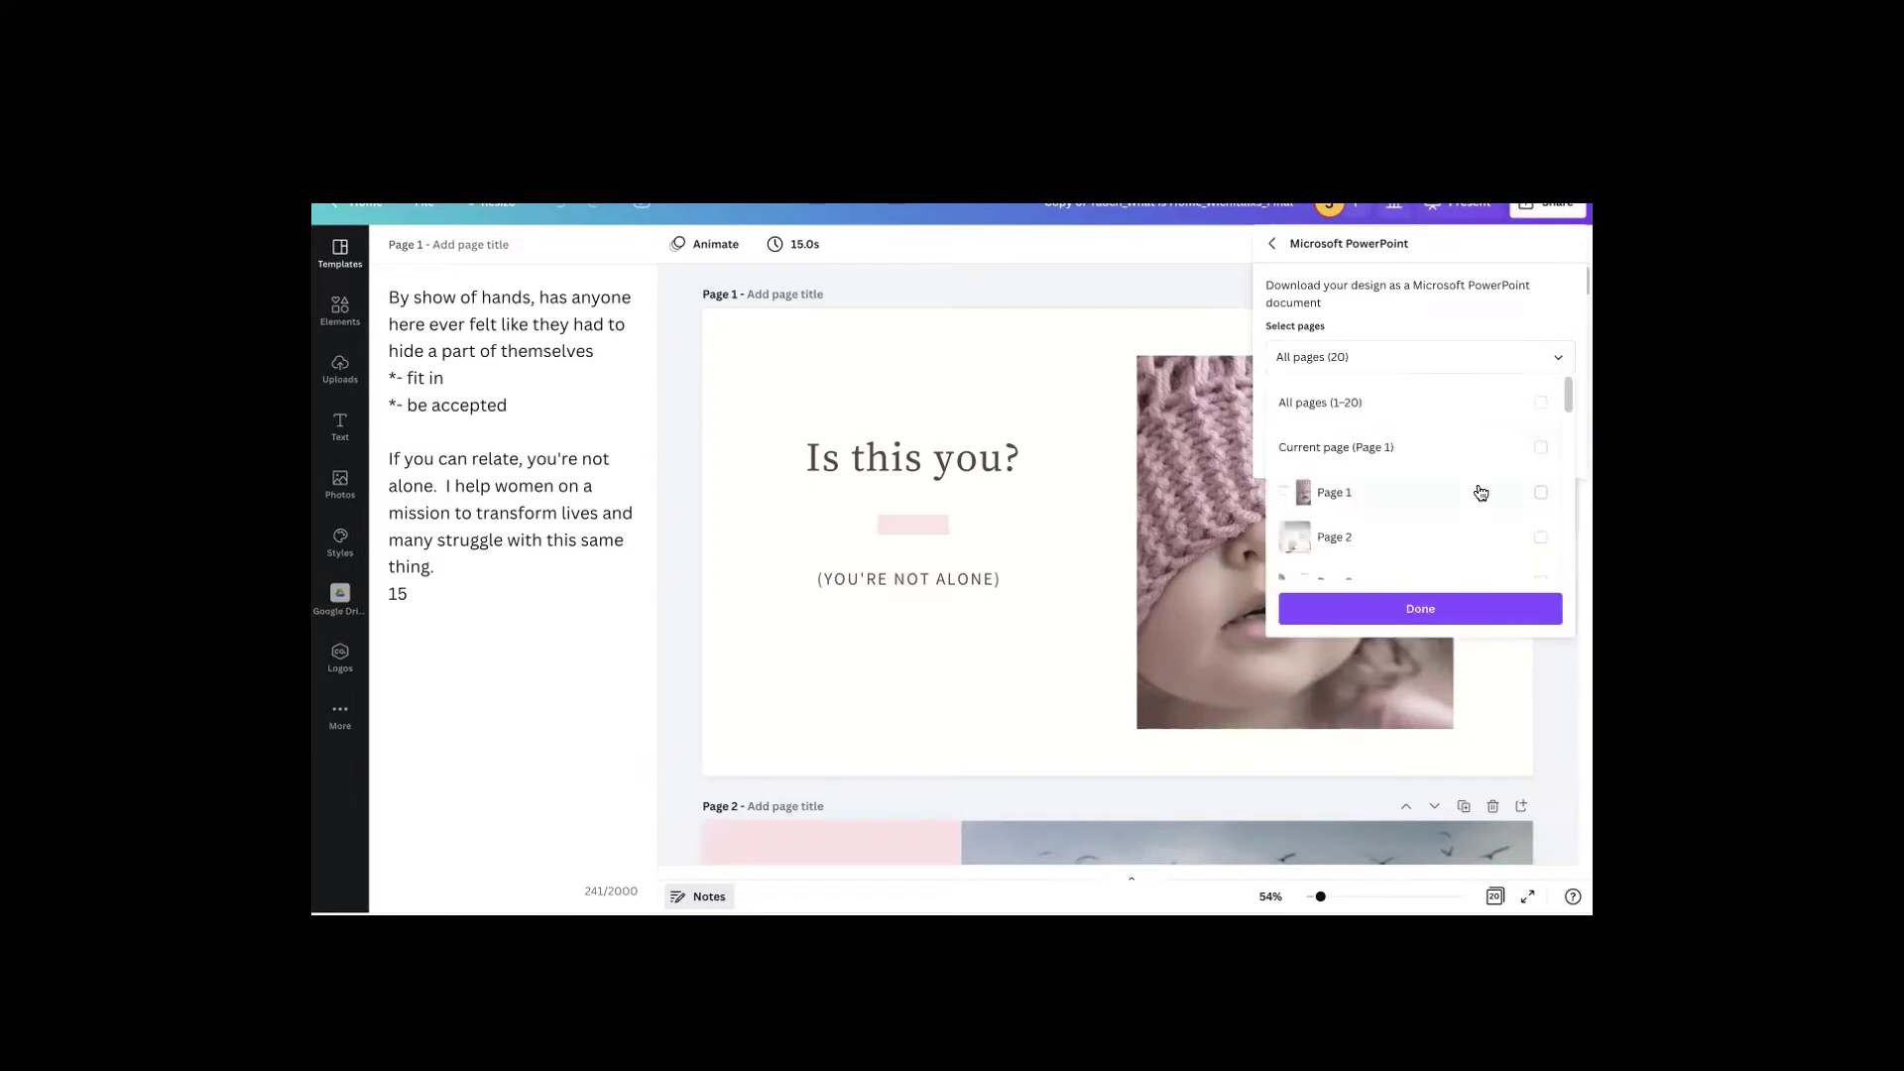
scroll(1481, 493, "down", 3)
scroll(1481, 493, "up", 3)
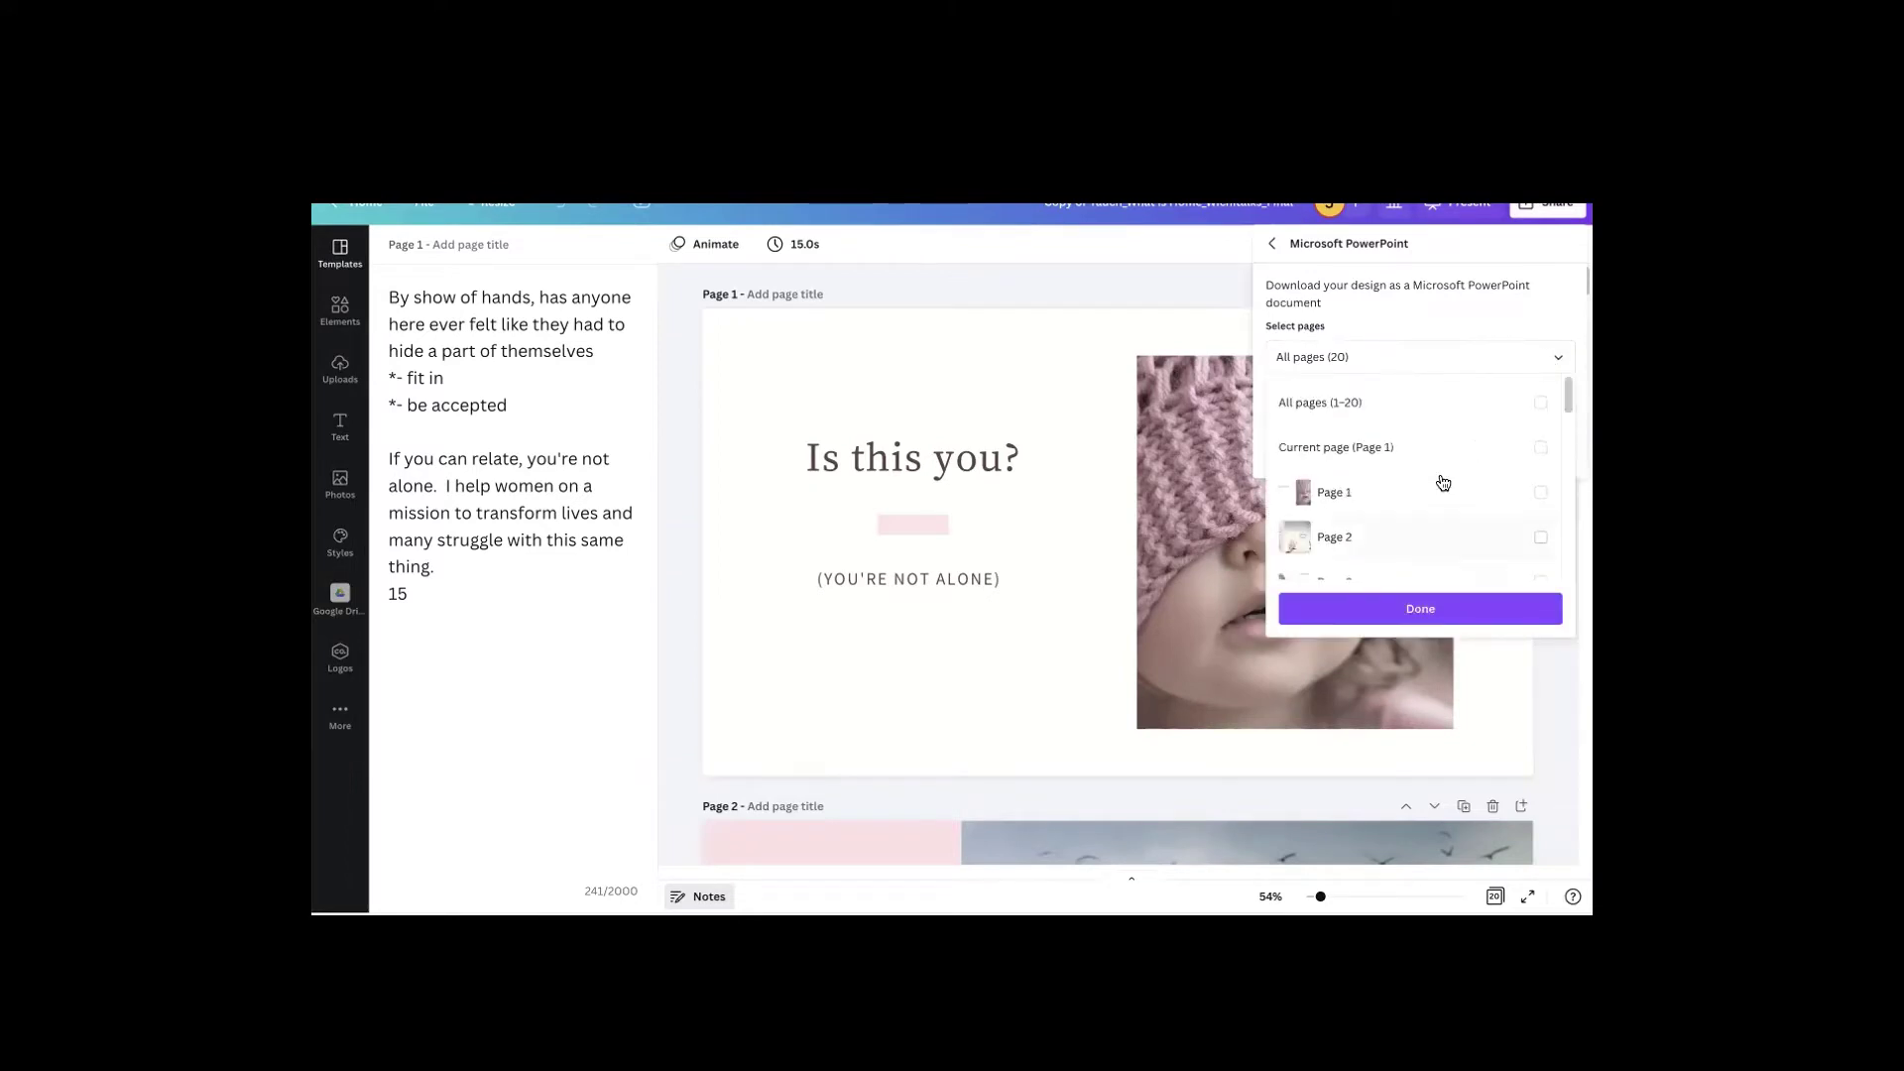
left_click(1541, 492)
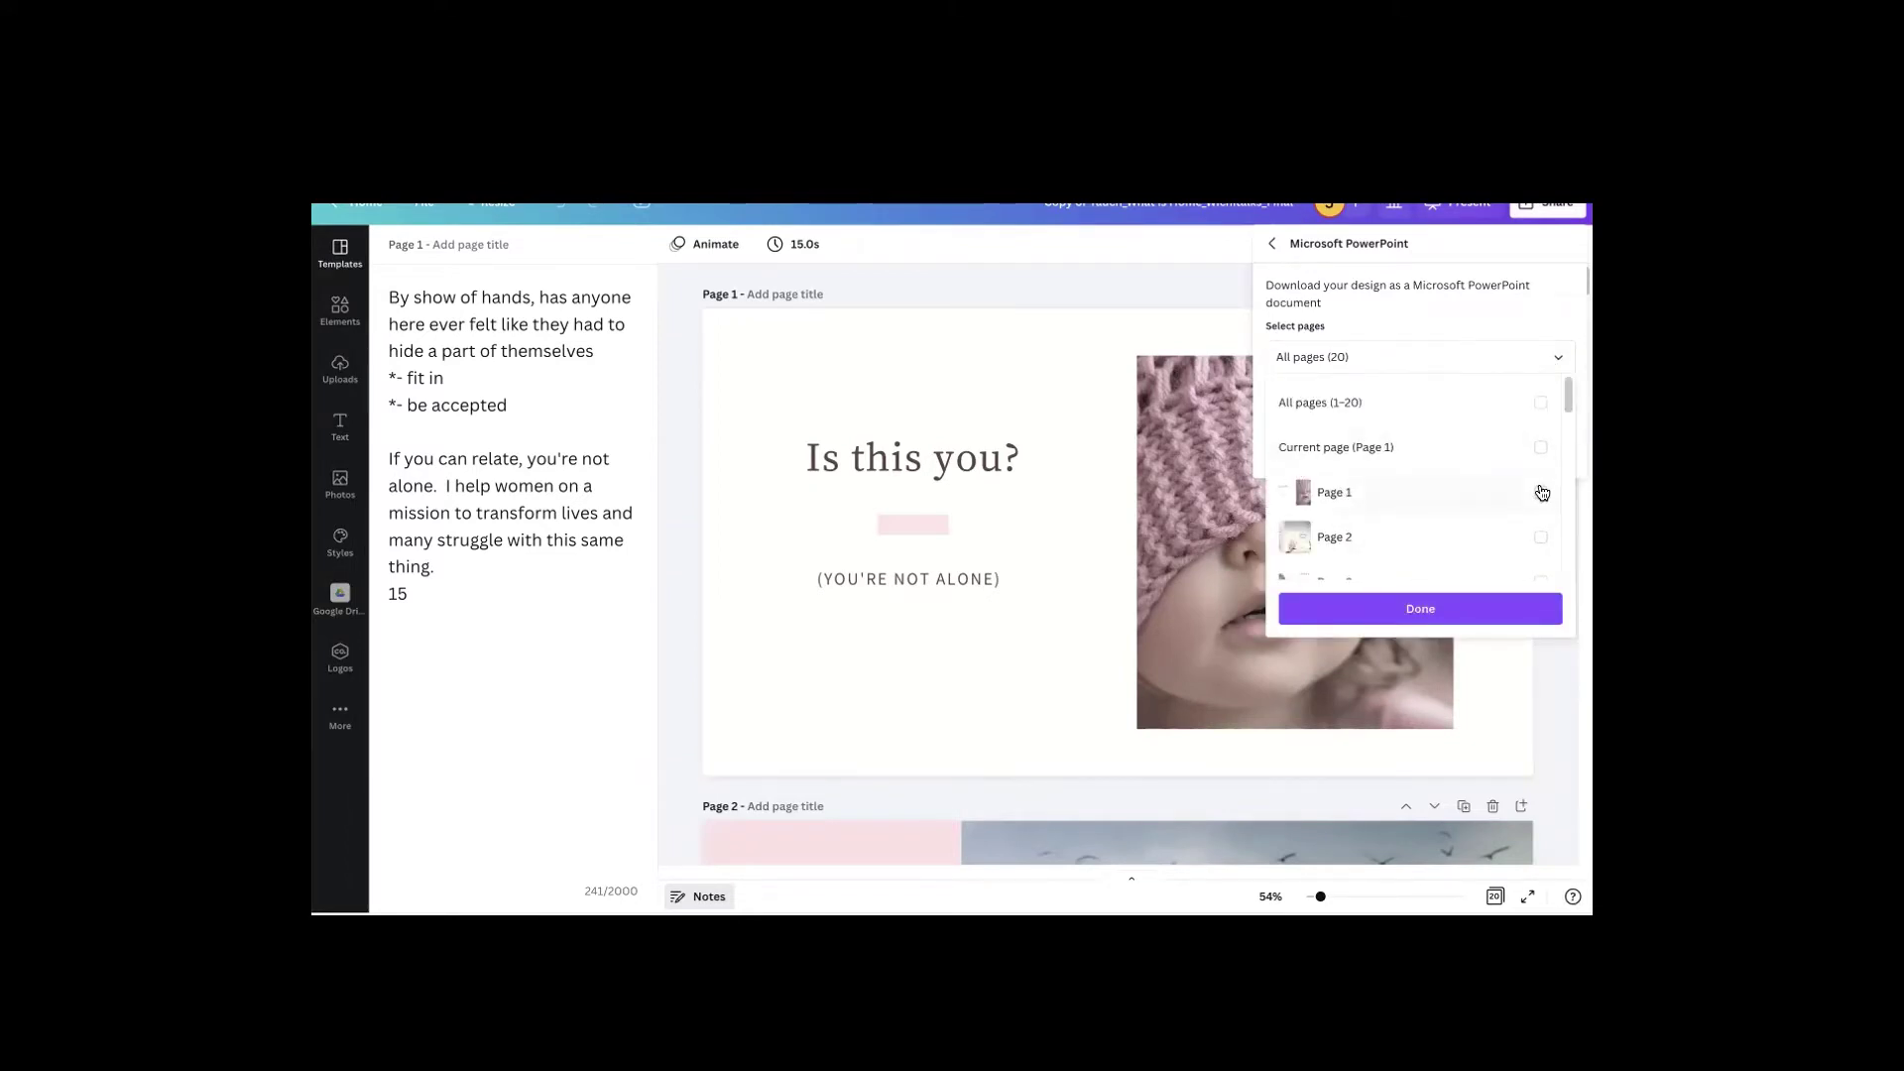
left_click(1455, 612)
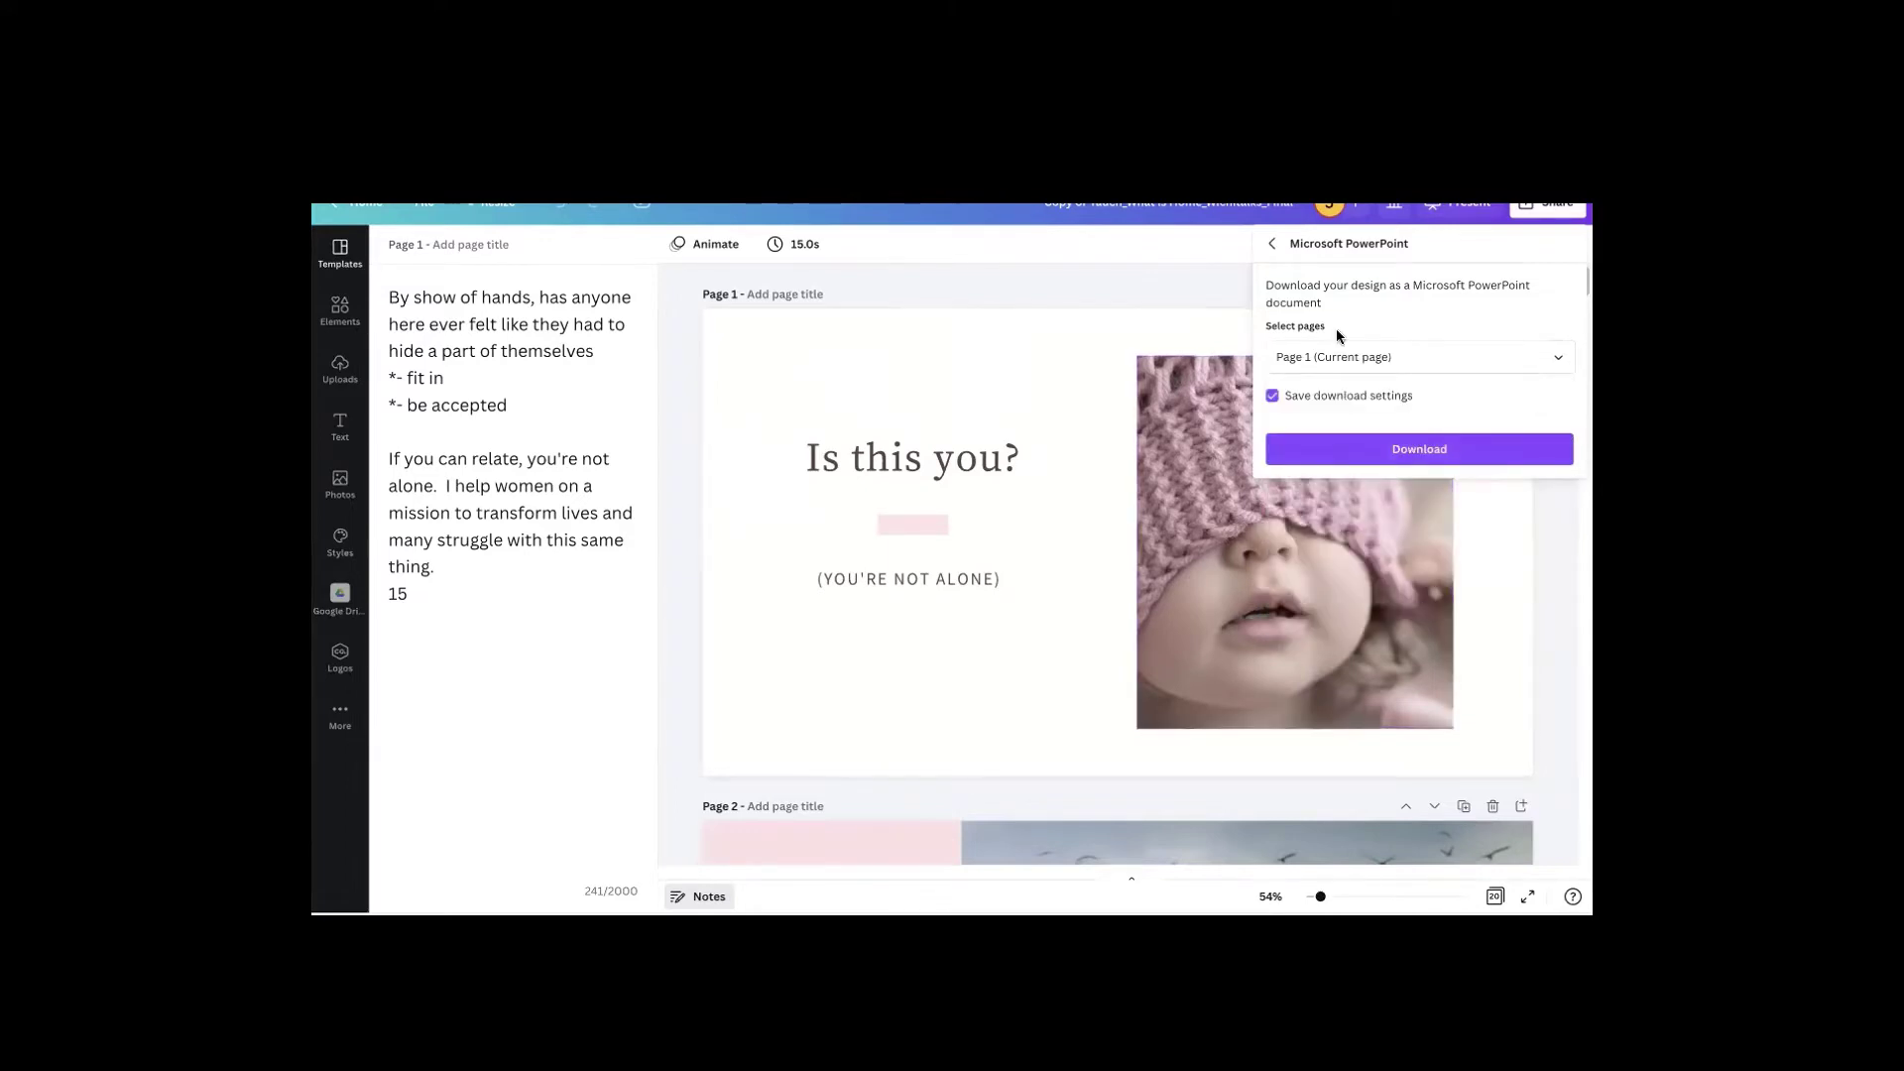
left_click(1376, 452)
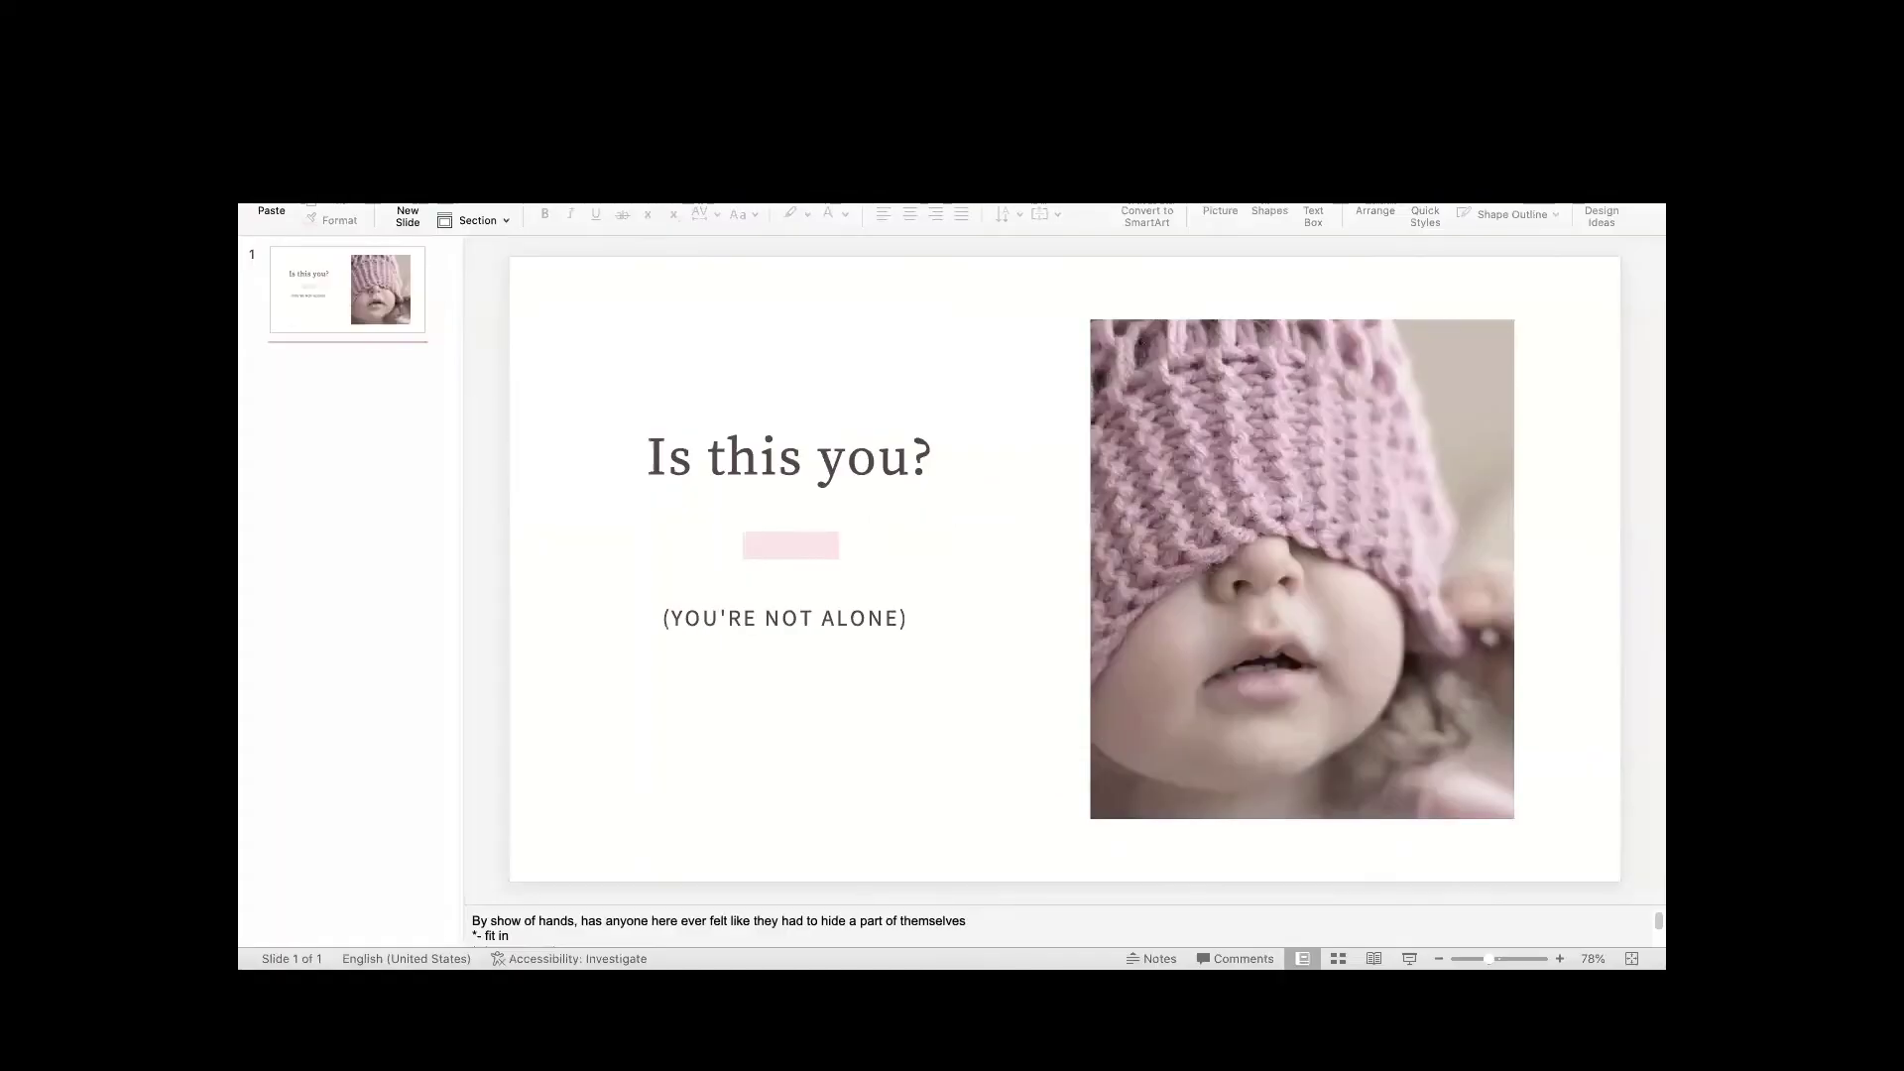
Raise PowerPoint's slide/notes divider so the full speaker notes show below the 'Is this you?' slide
left_click(714, 900)
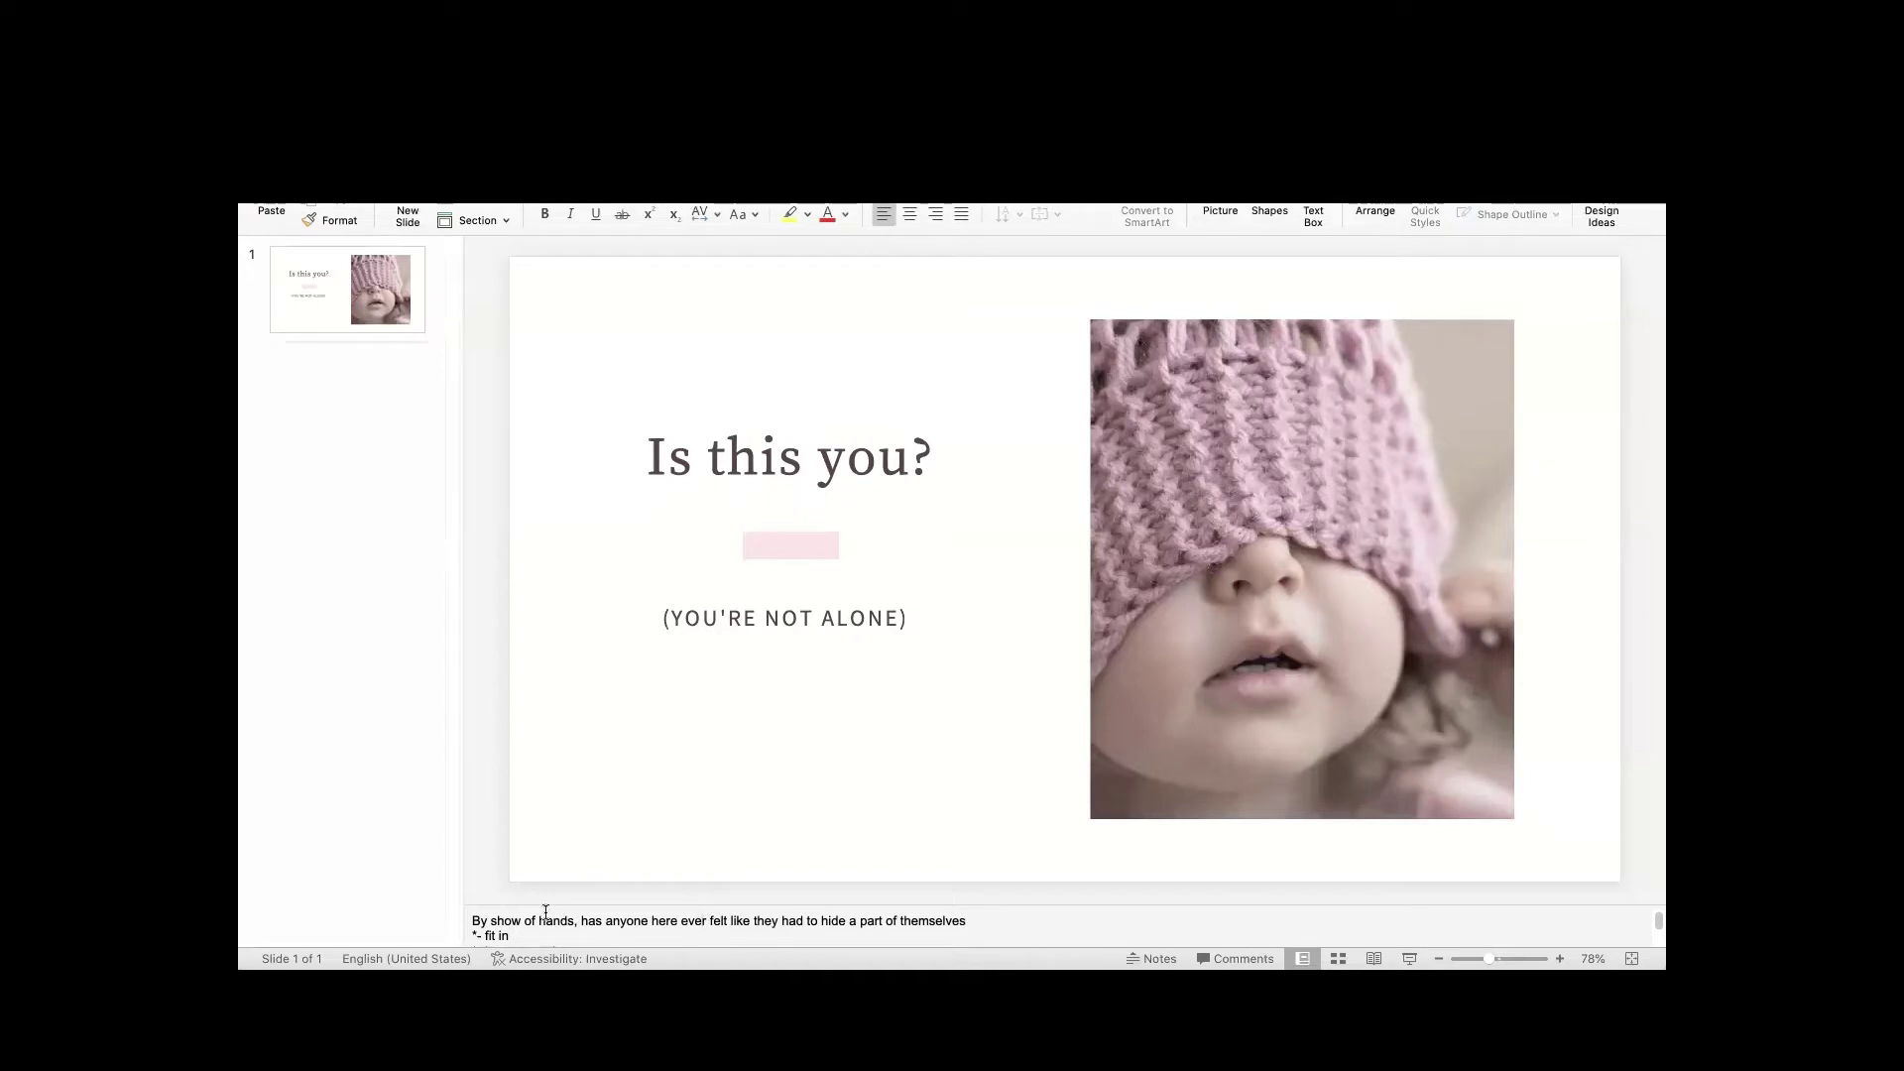
left_click(805, 870)
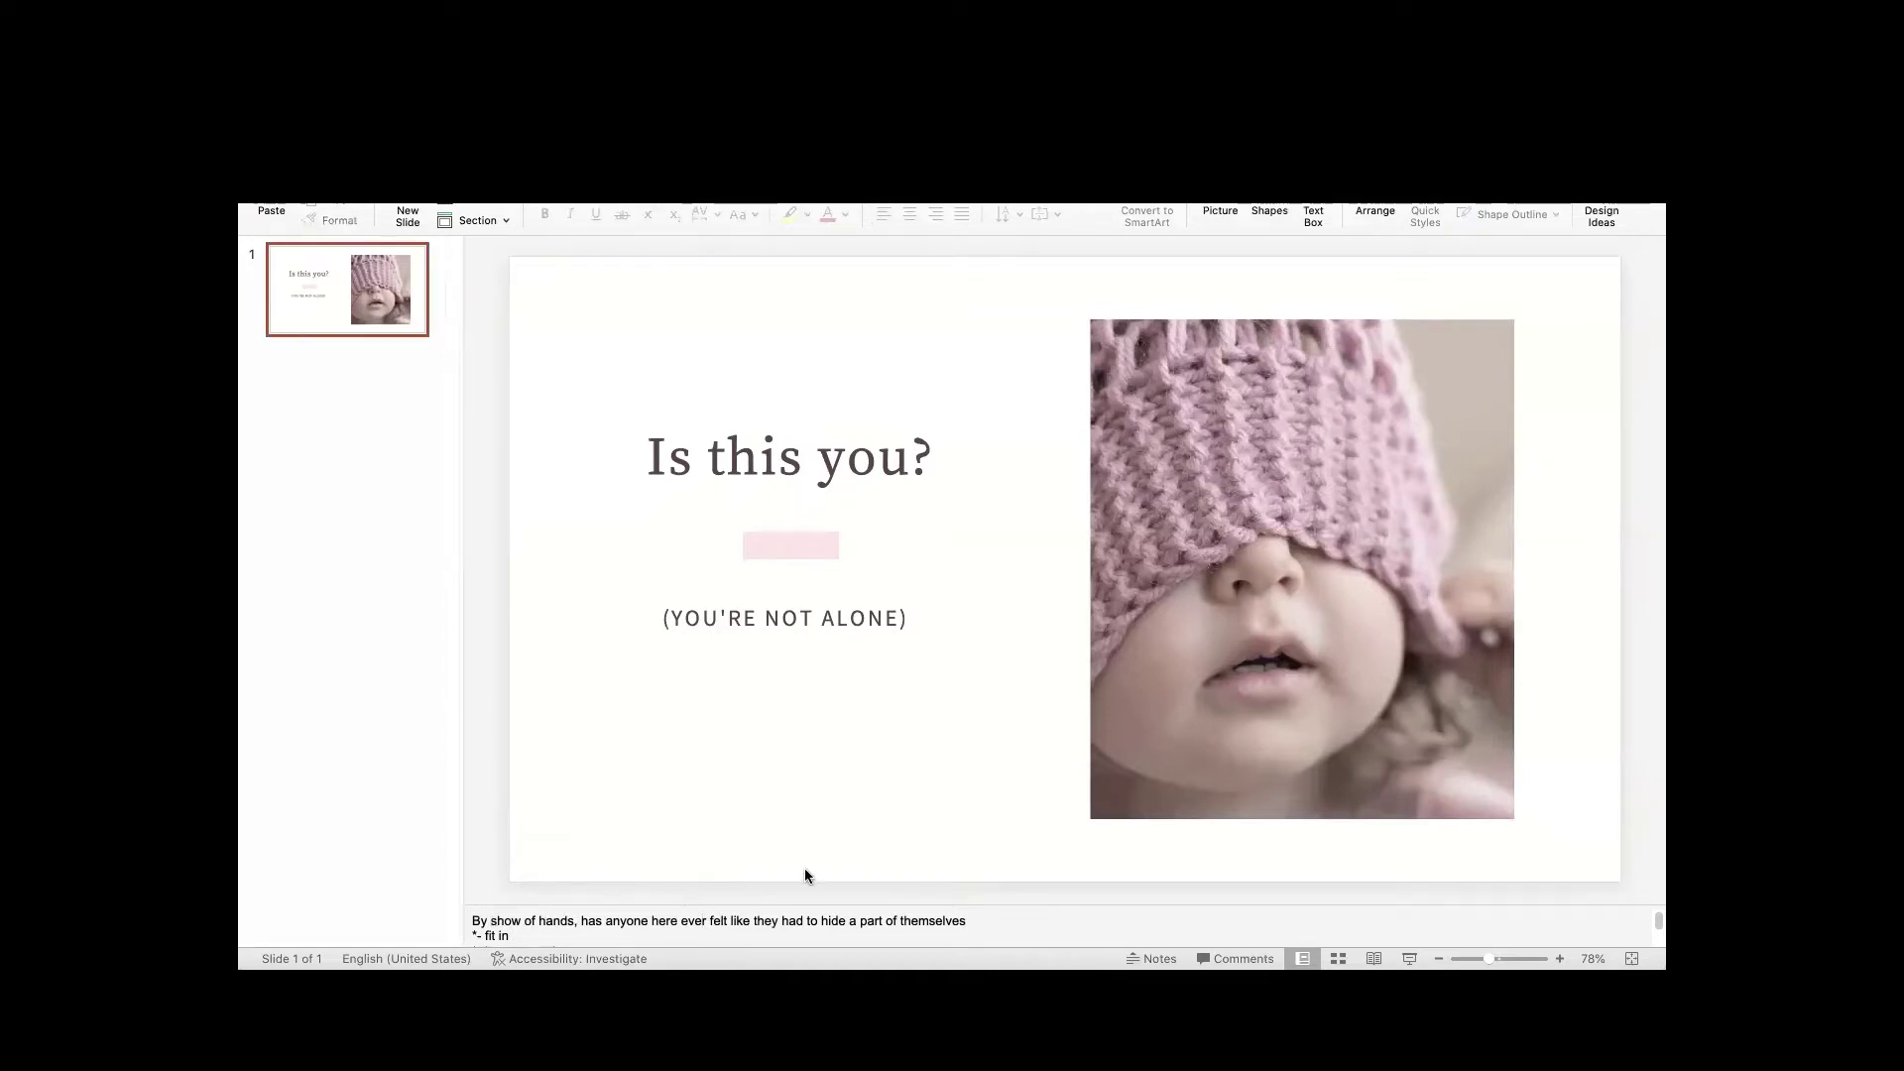
left_click_drag(1652, 919, 1629, 896)
left_click_drag(1198, 902, 1177, 672)
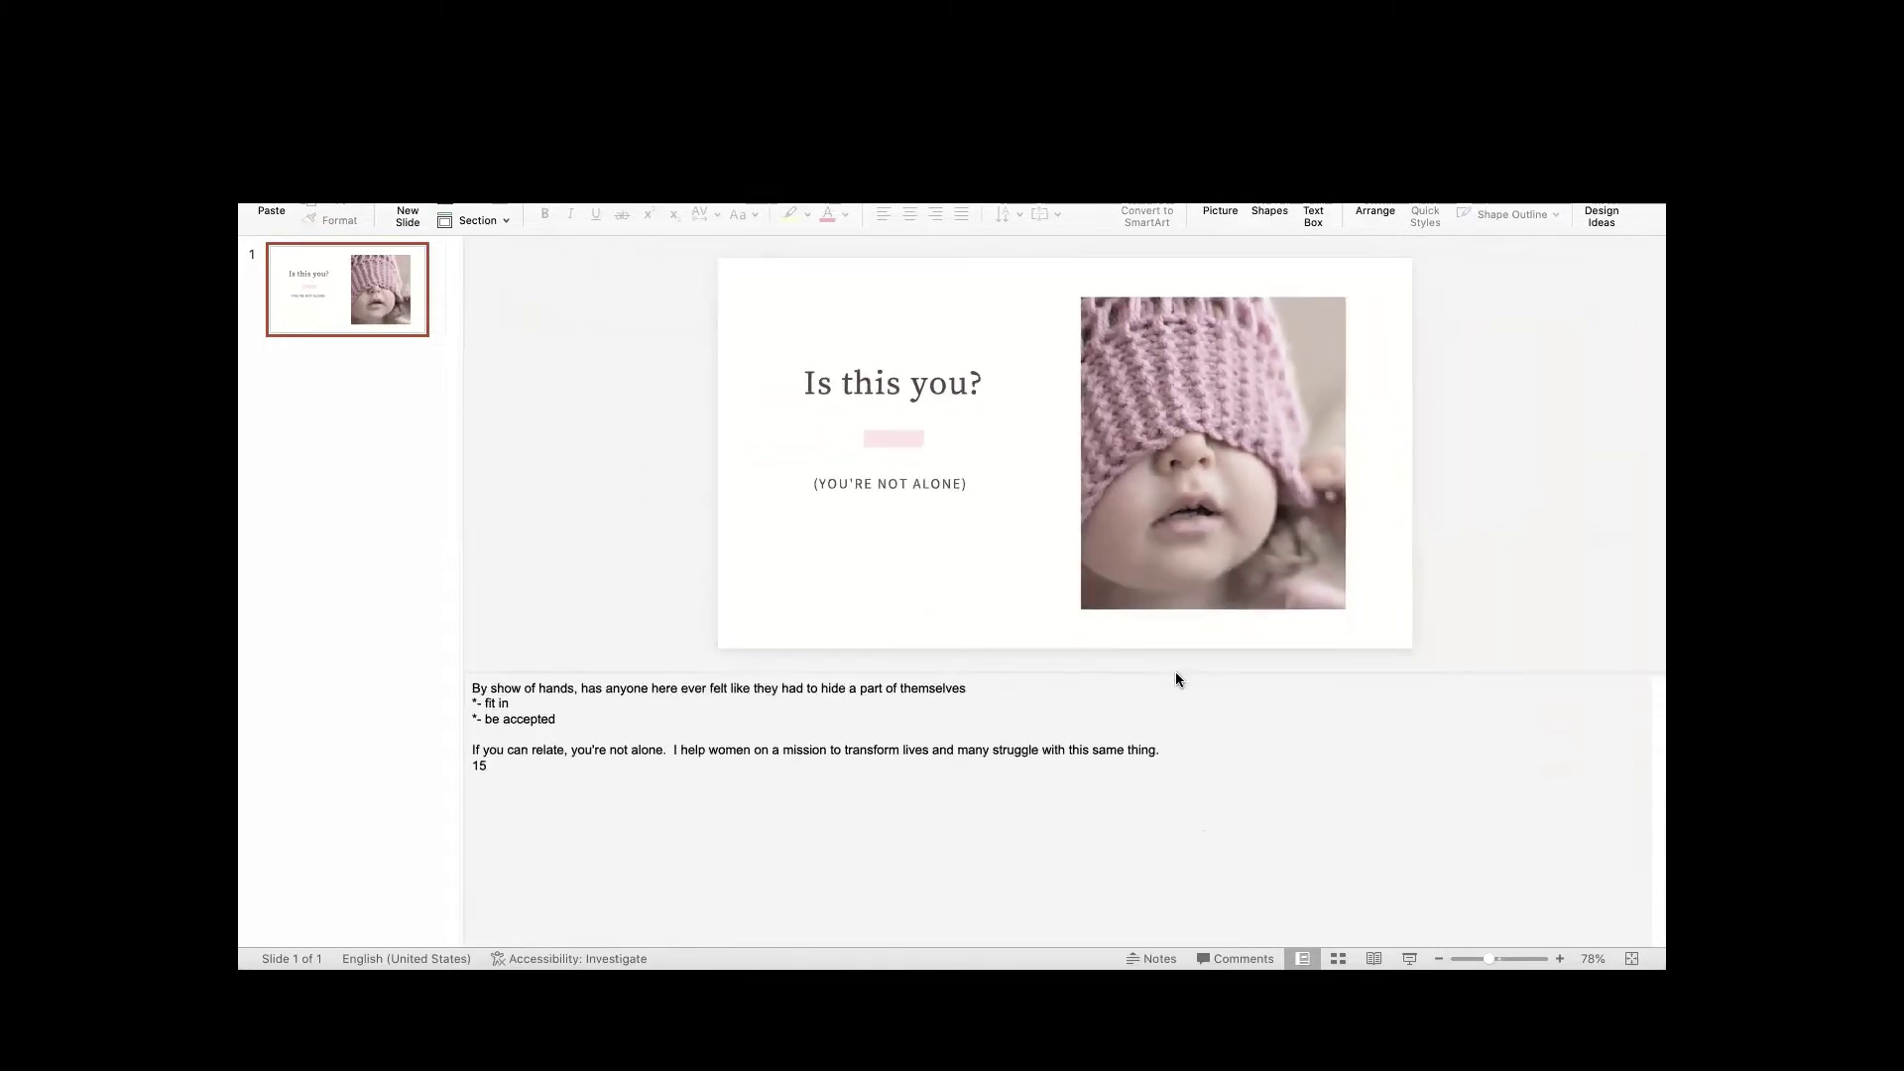
left_click(931, 838)
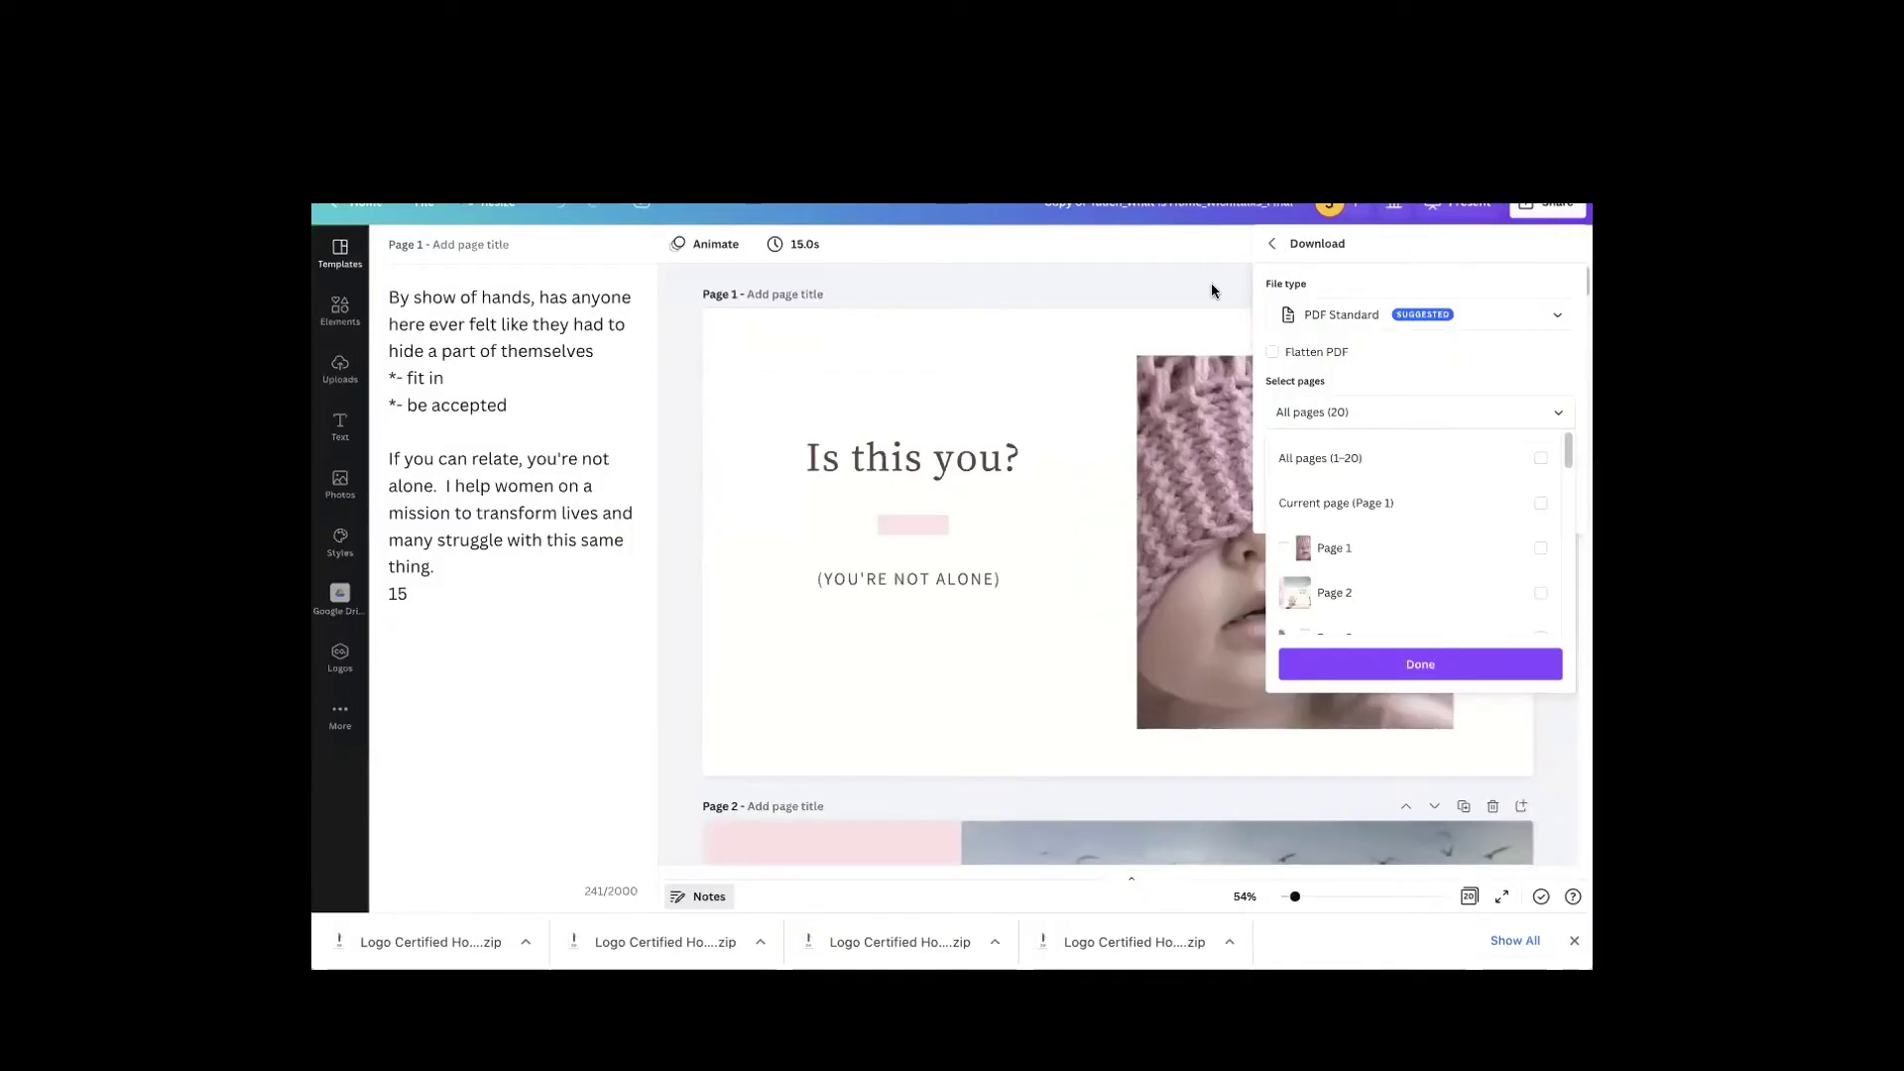
Close and reopen Canva's share options, returning to the download panel
left_click(1551, 207)
left_click(1550, 207)
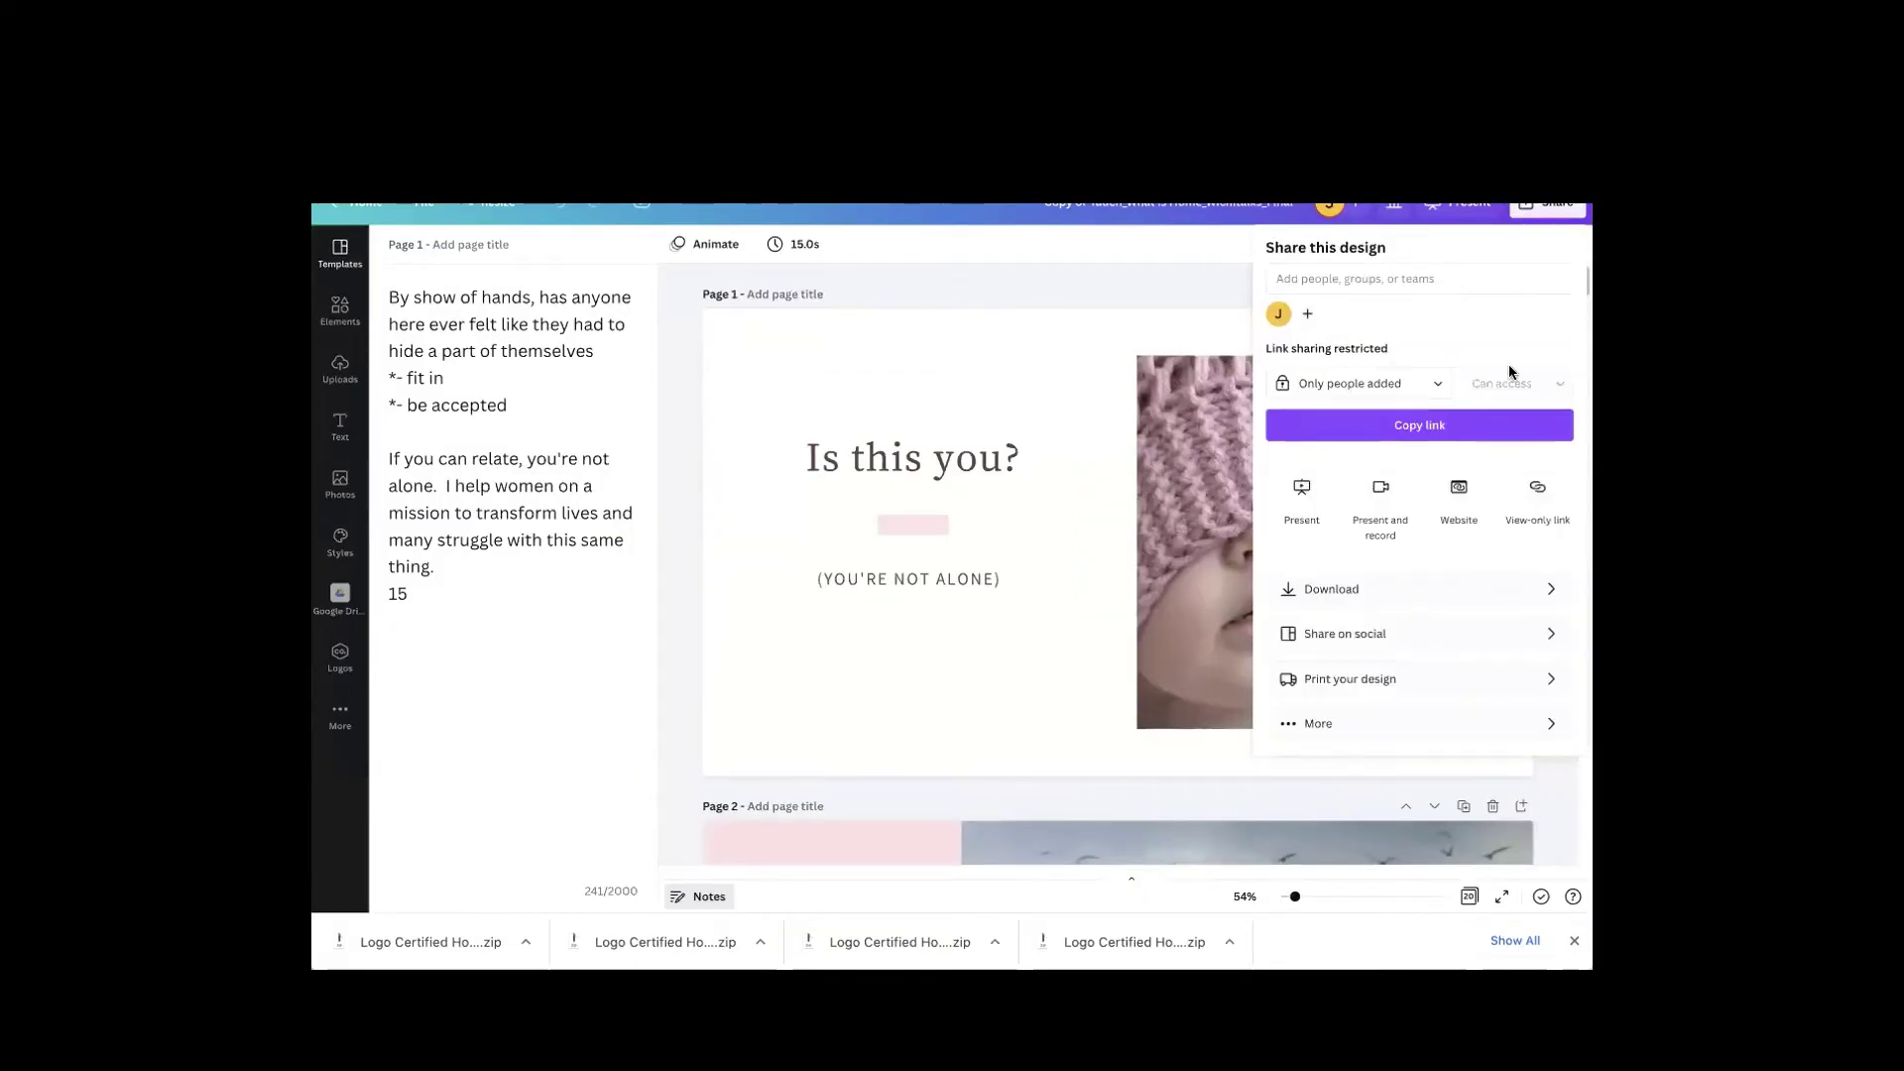
left_click(1547, 208)
left_click(1548, 208)
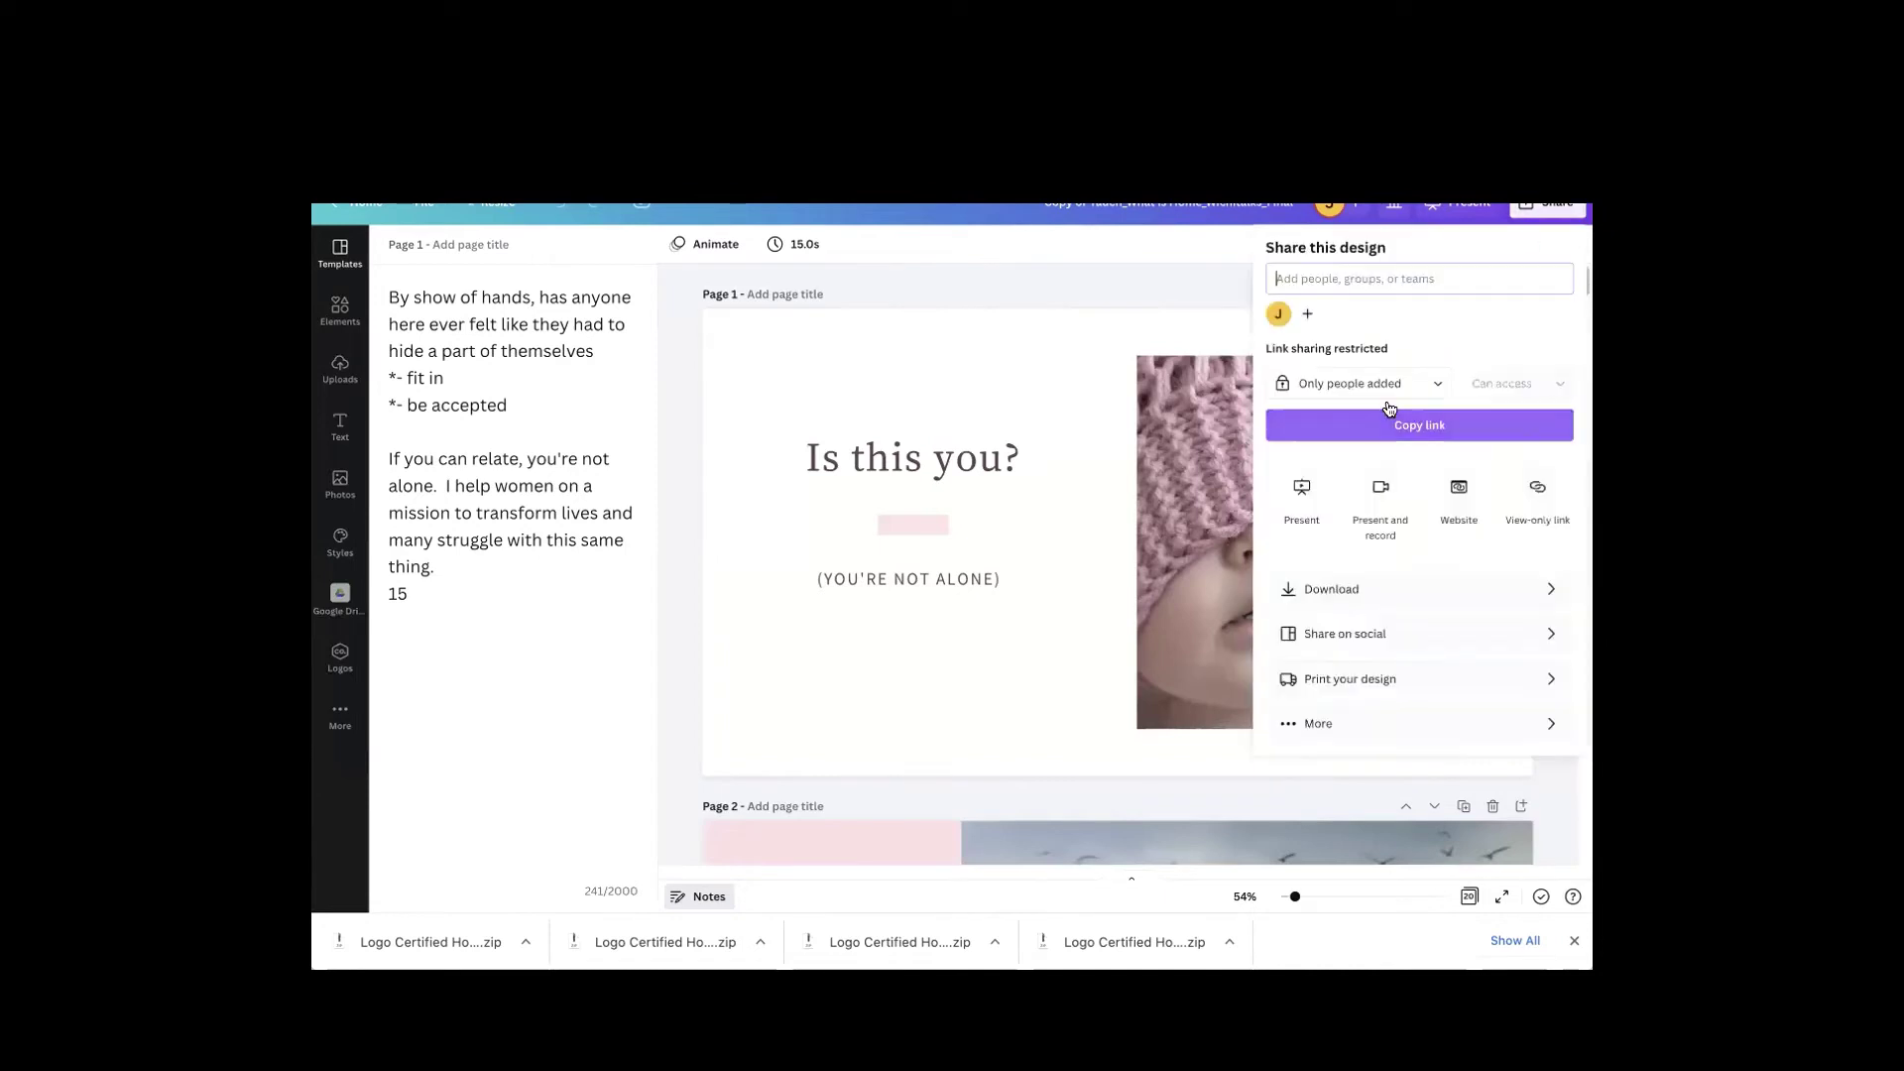
left_click(1426, 592)
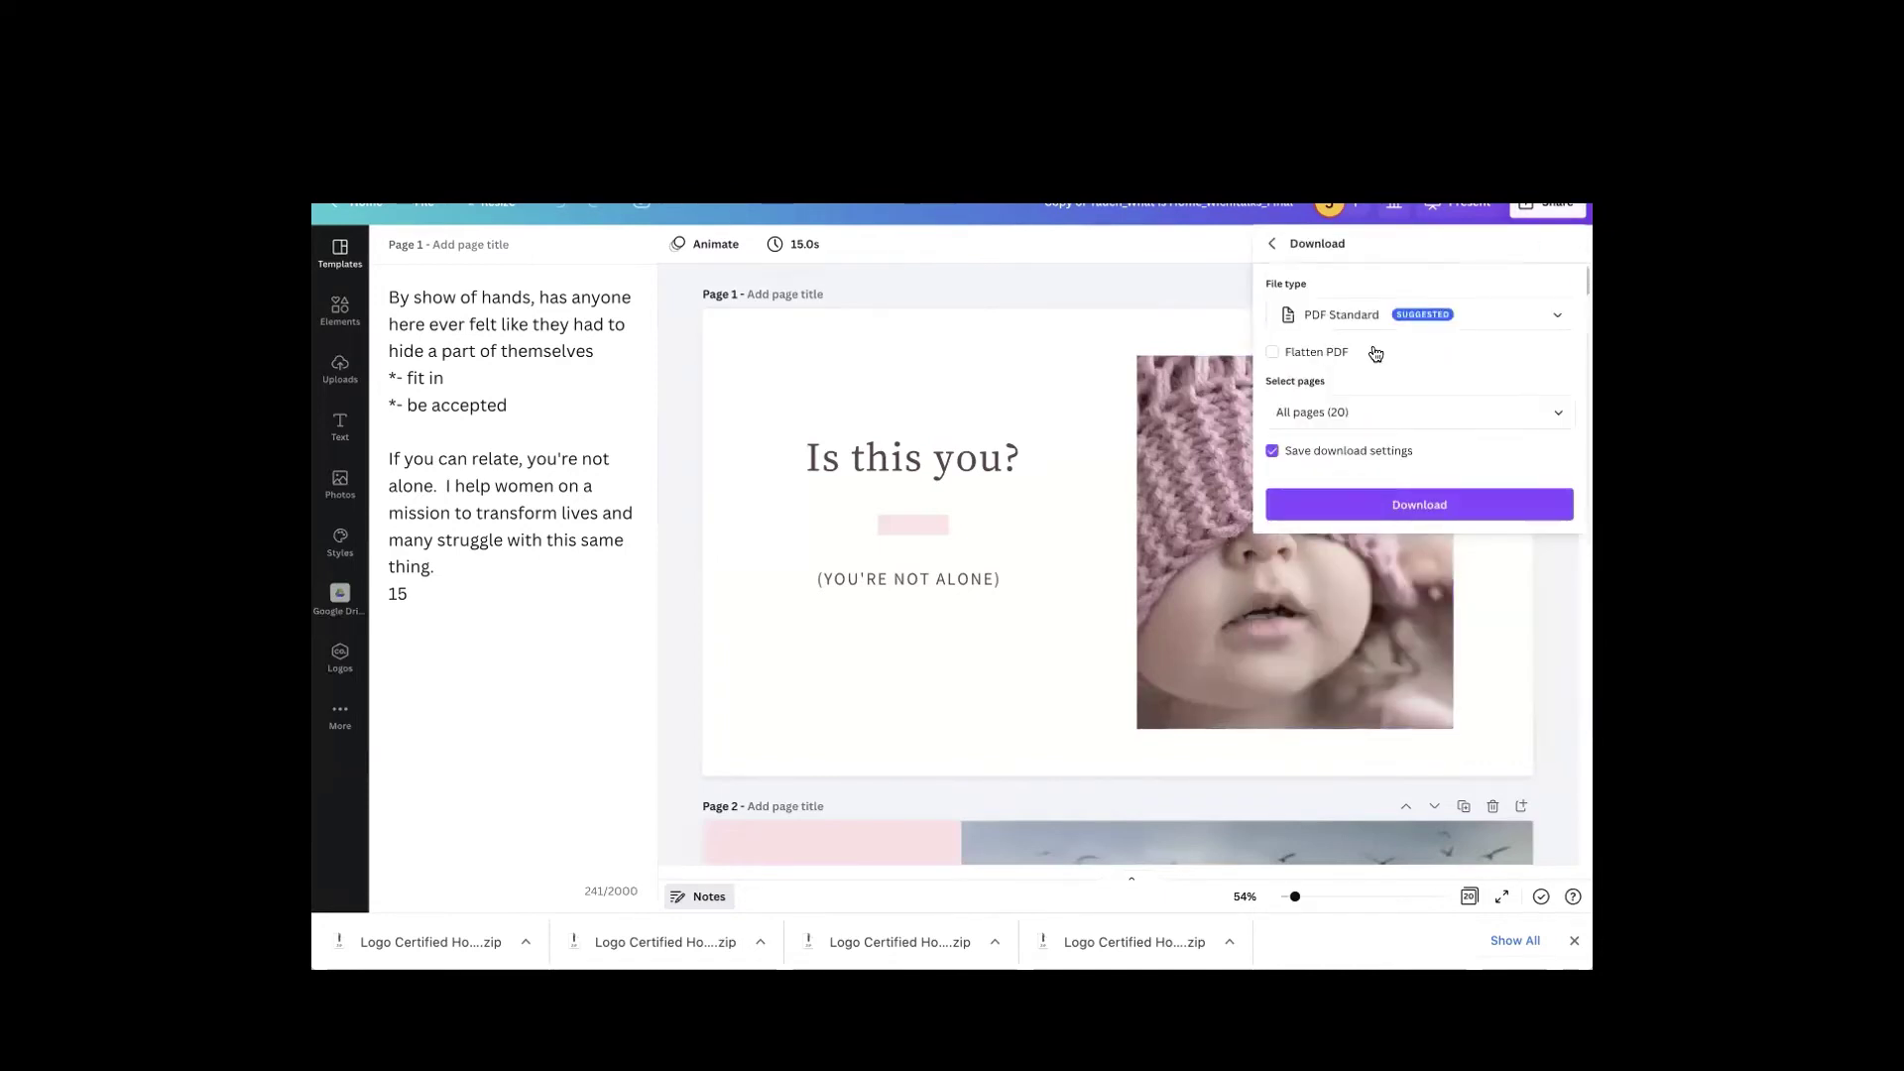
Keep PDF Standard as the file type and limit the download to the current page, Page 1
left_click(1404, 314)
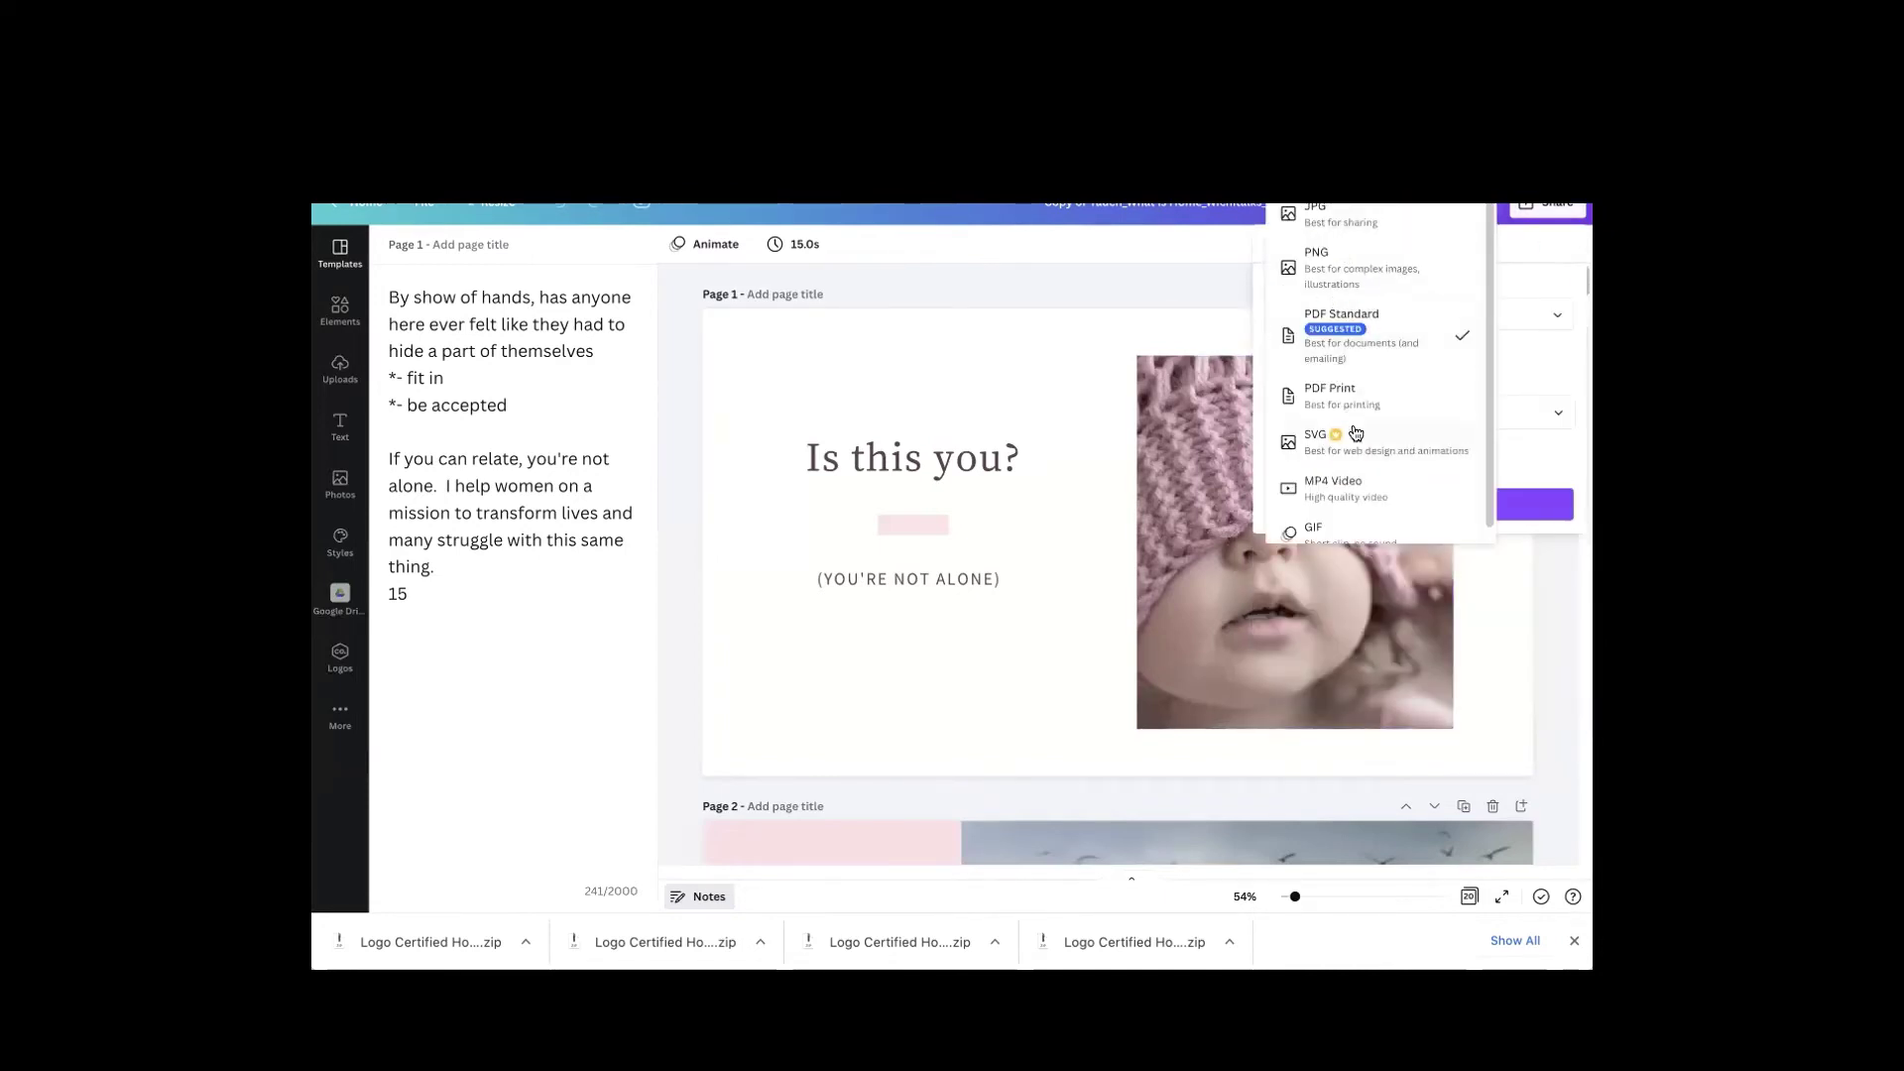
scroll(1433, 418, "down", 1)
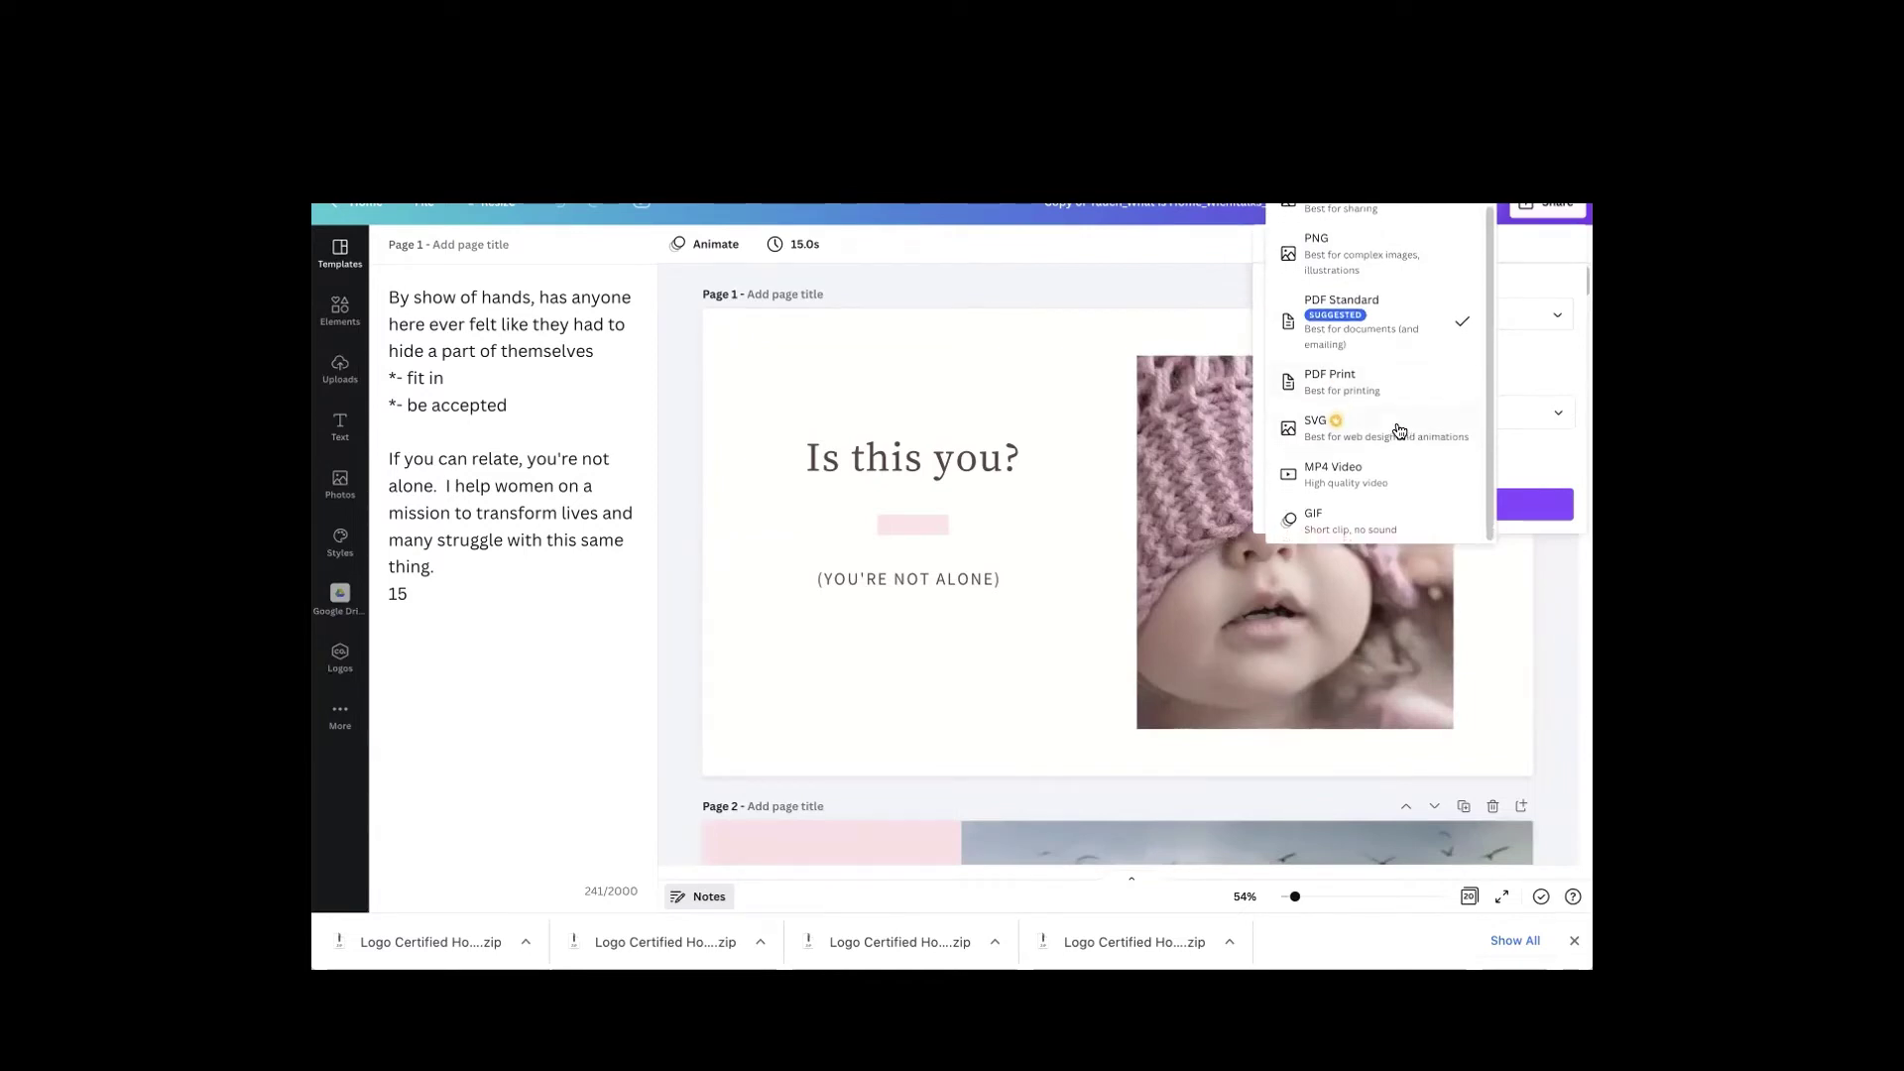
scroll(1407, 327, "up", 1)
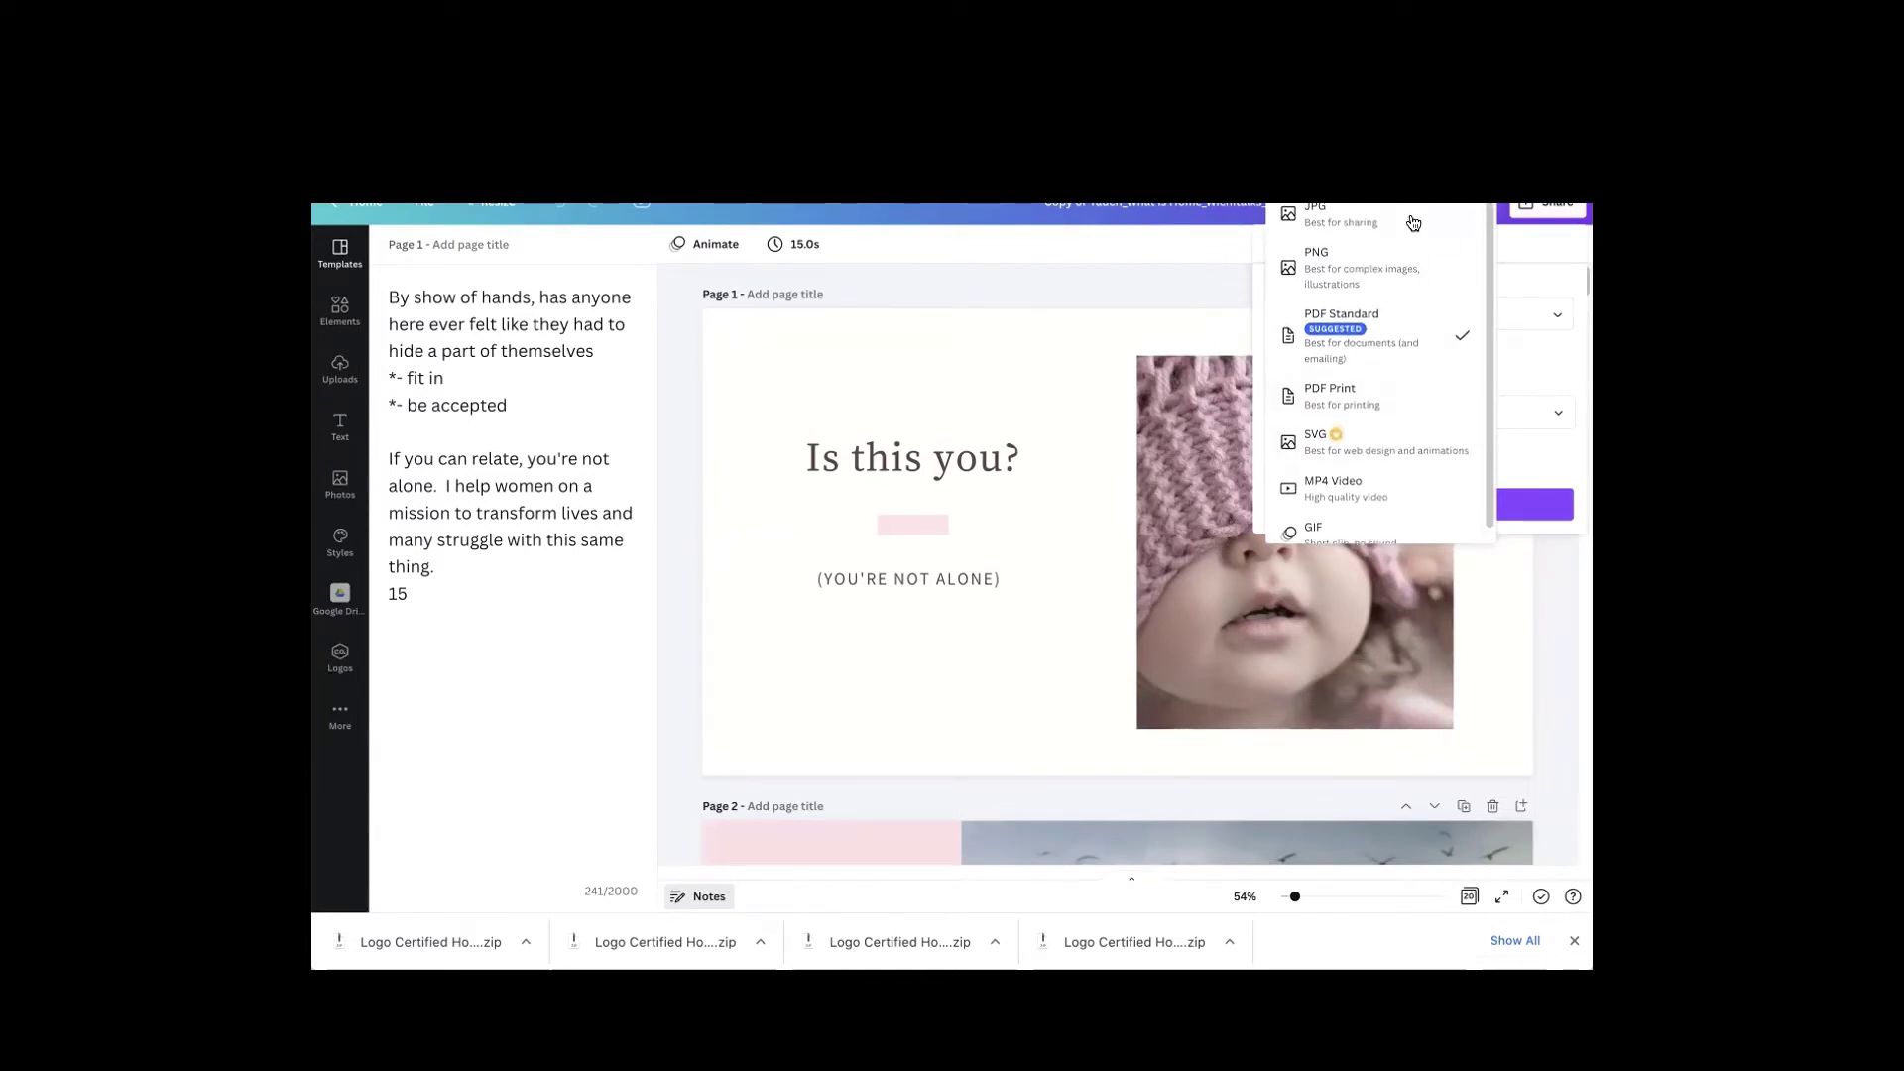
left_click(1376, 335)
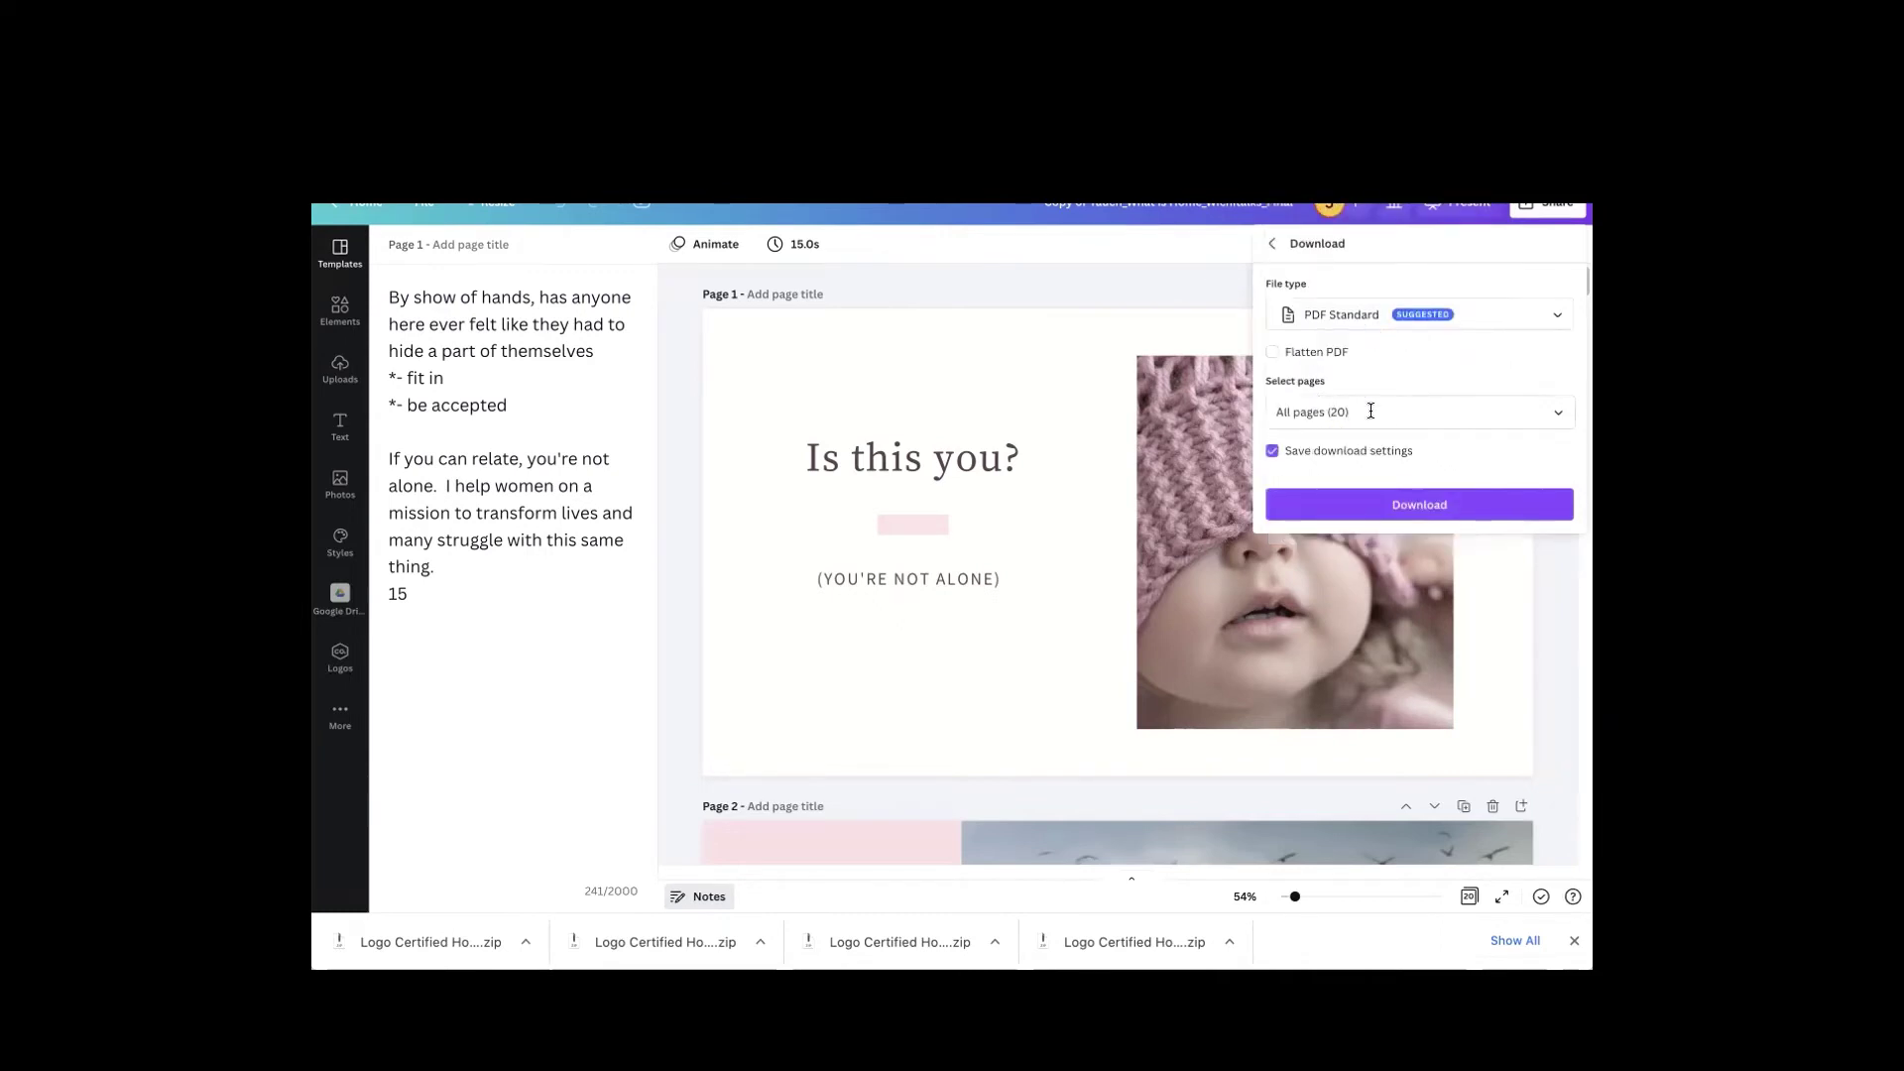
left_click(1543, 414)
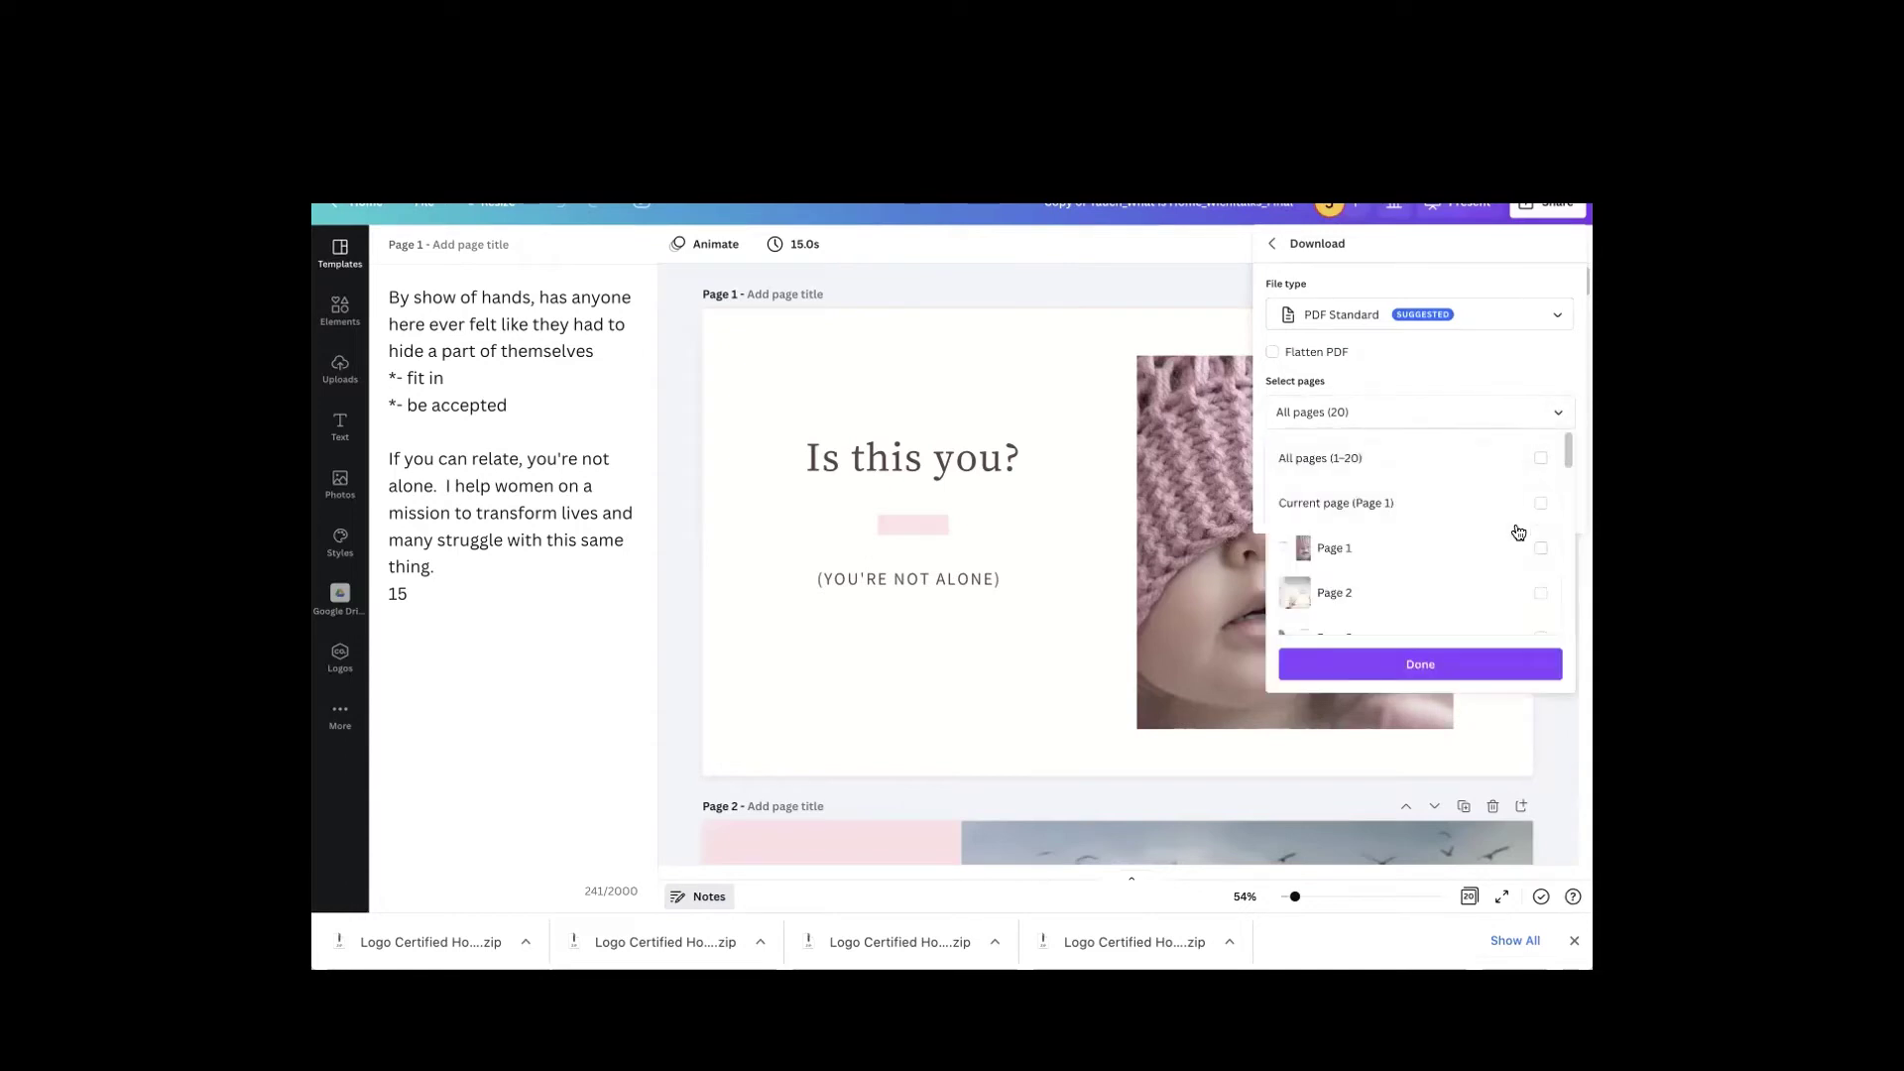
left_click(1541, 503)
left_click(1441, 663)
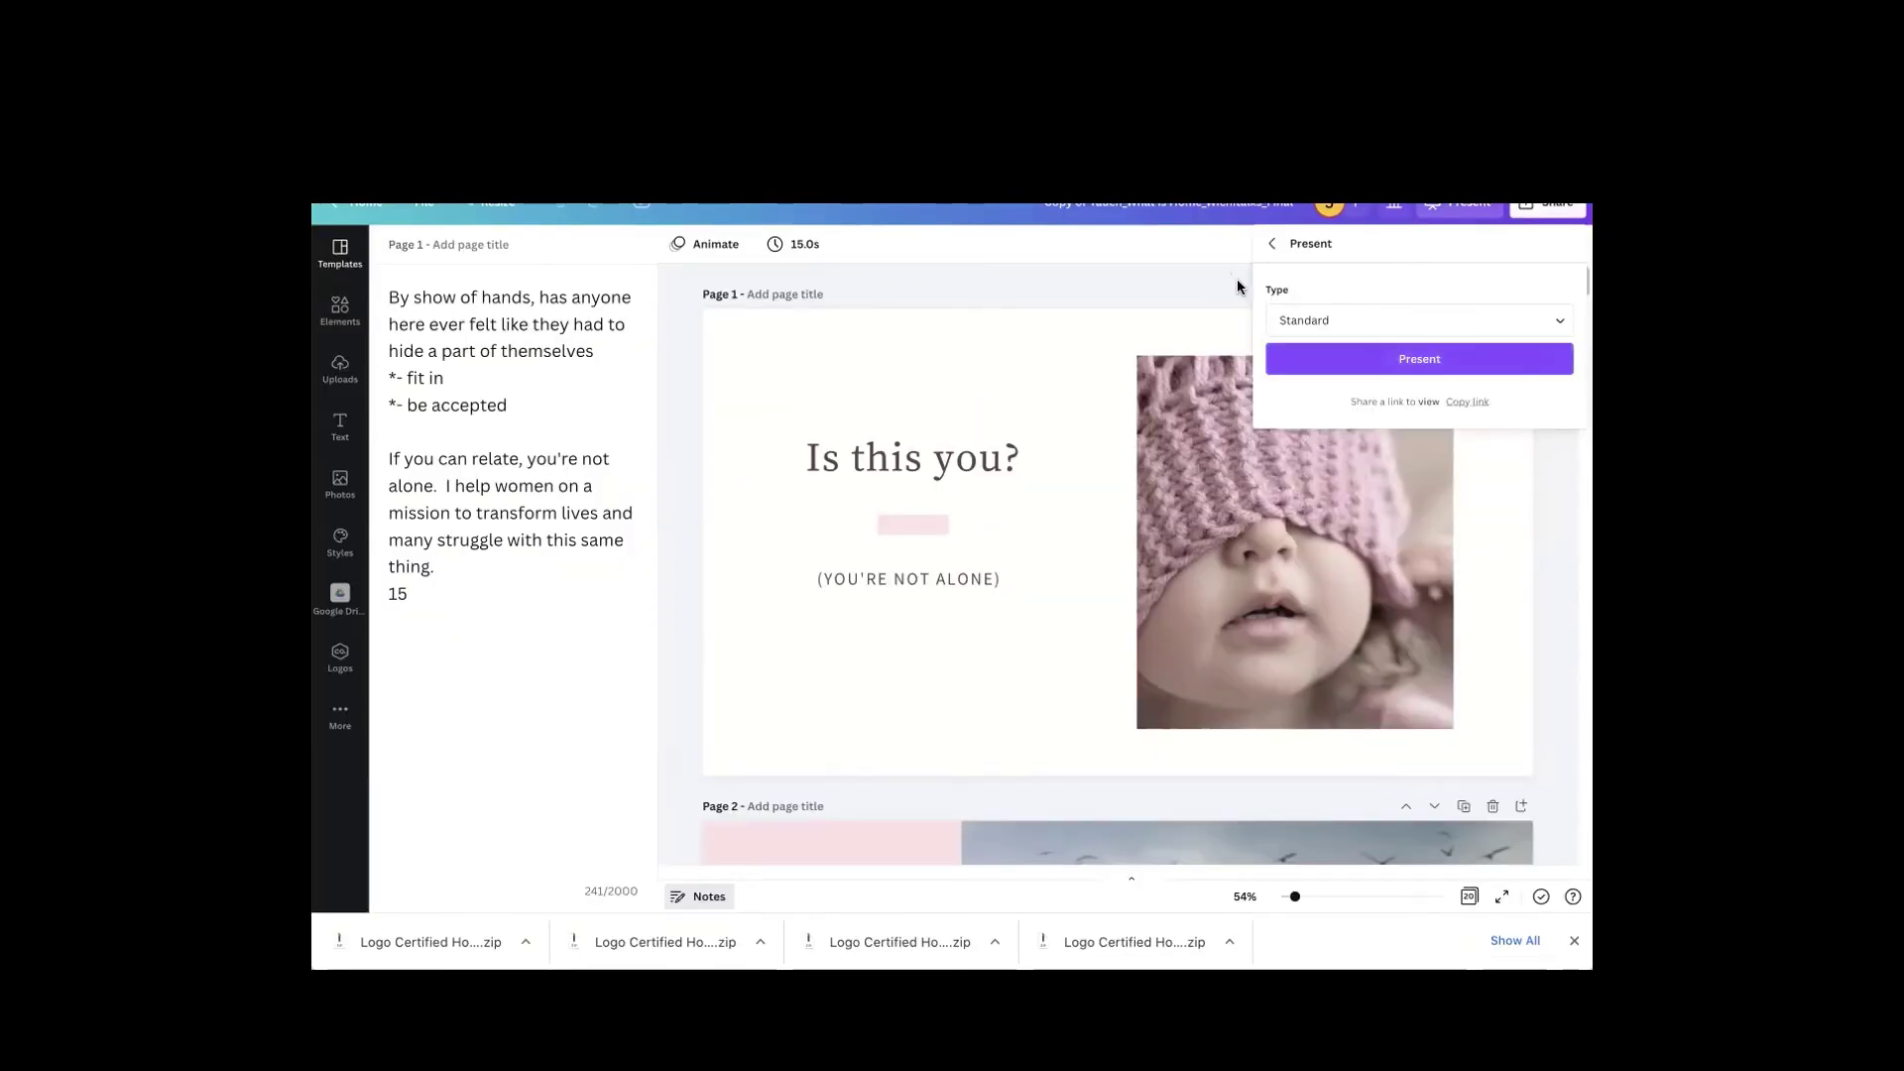
Search the export options for 'power' and download Page 1 as a Microsoft PowerPoint file
left_click(1540, 212)
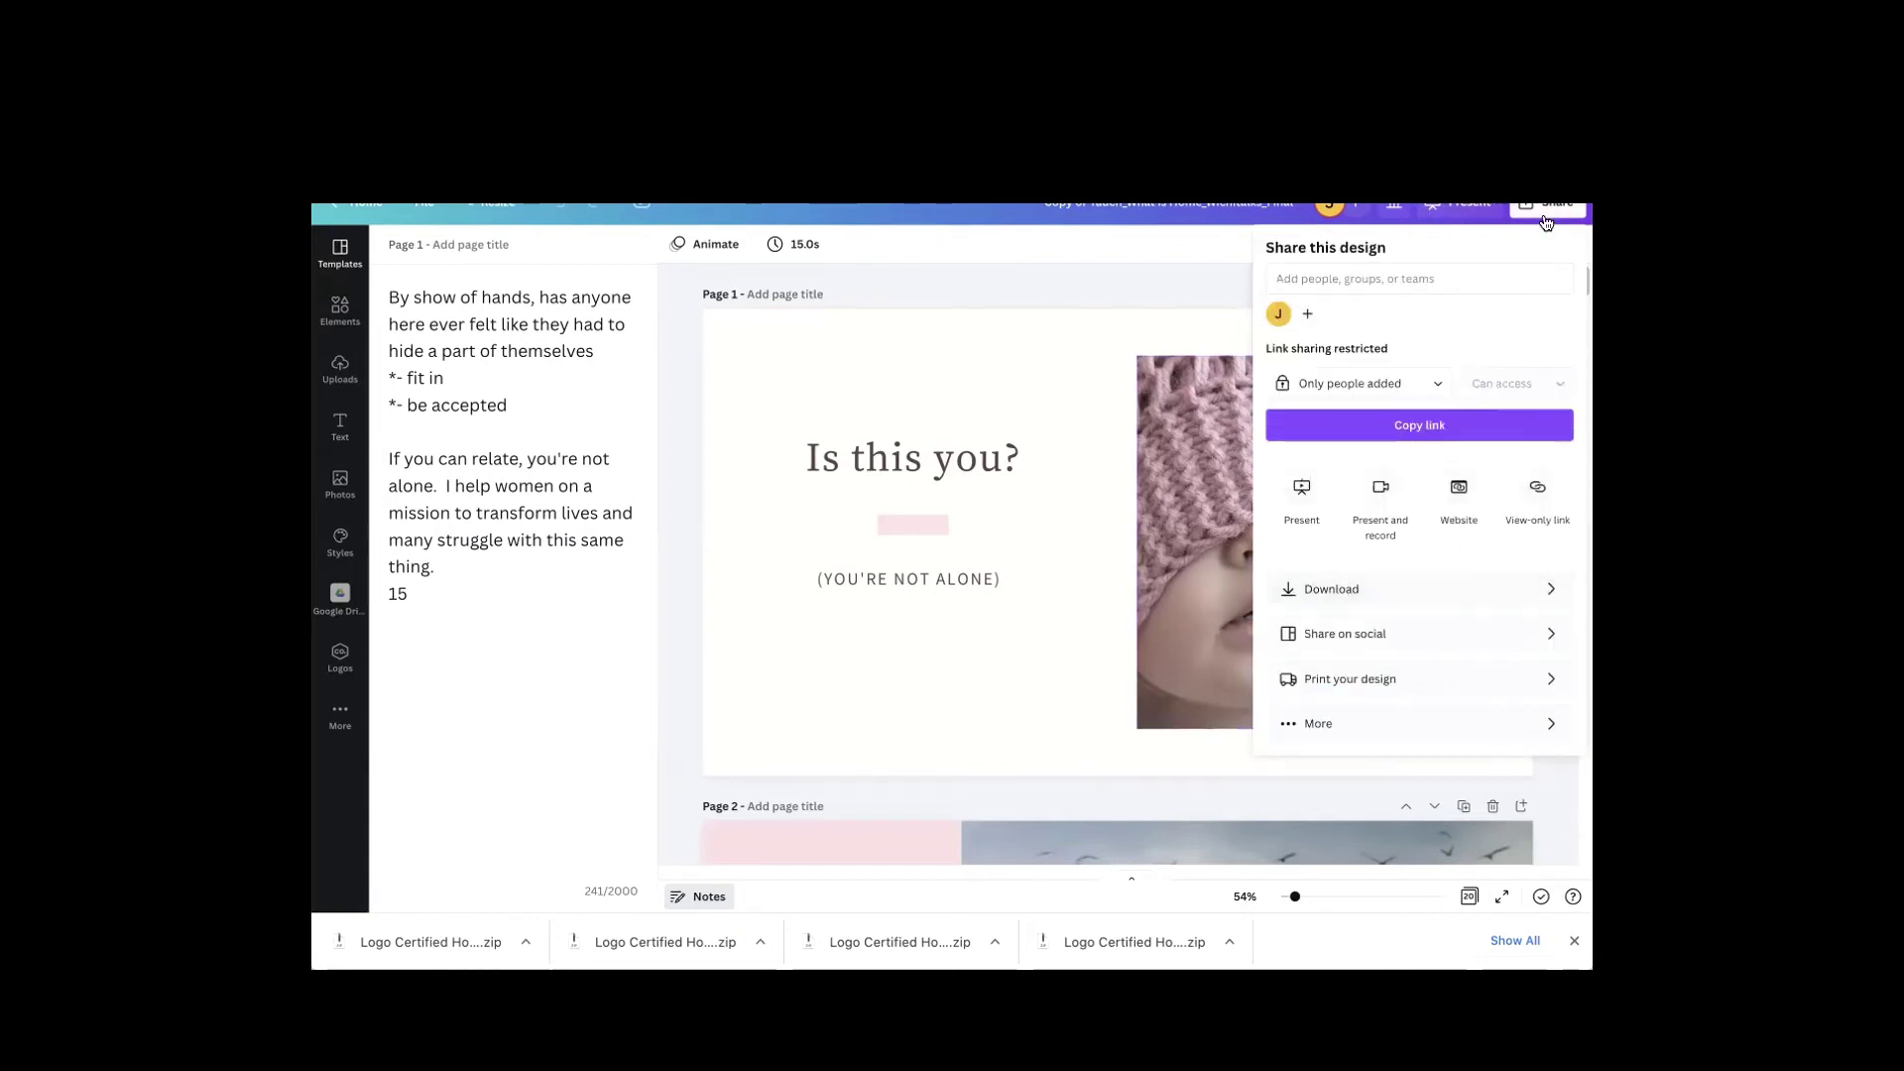
left_click(1348, 729)
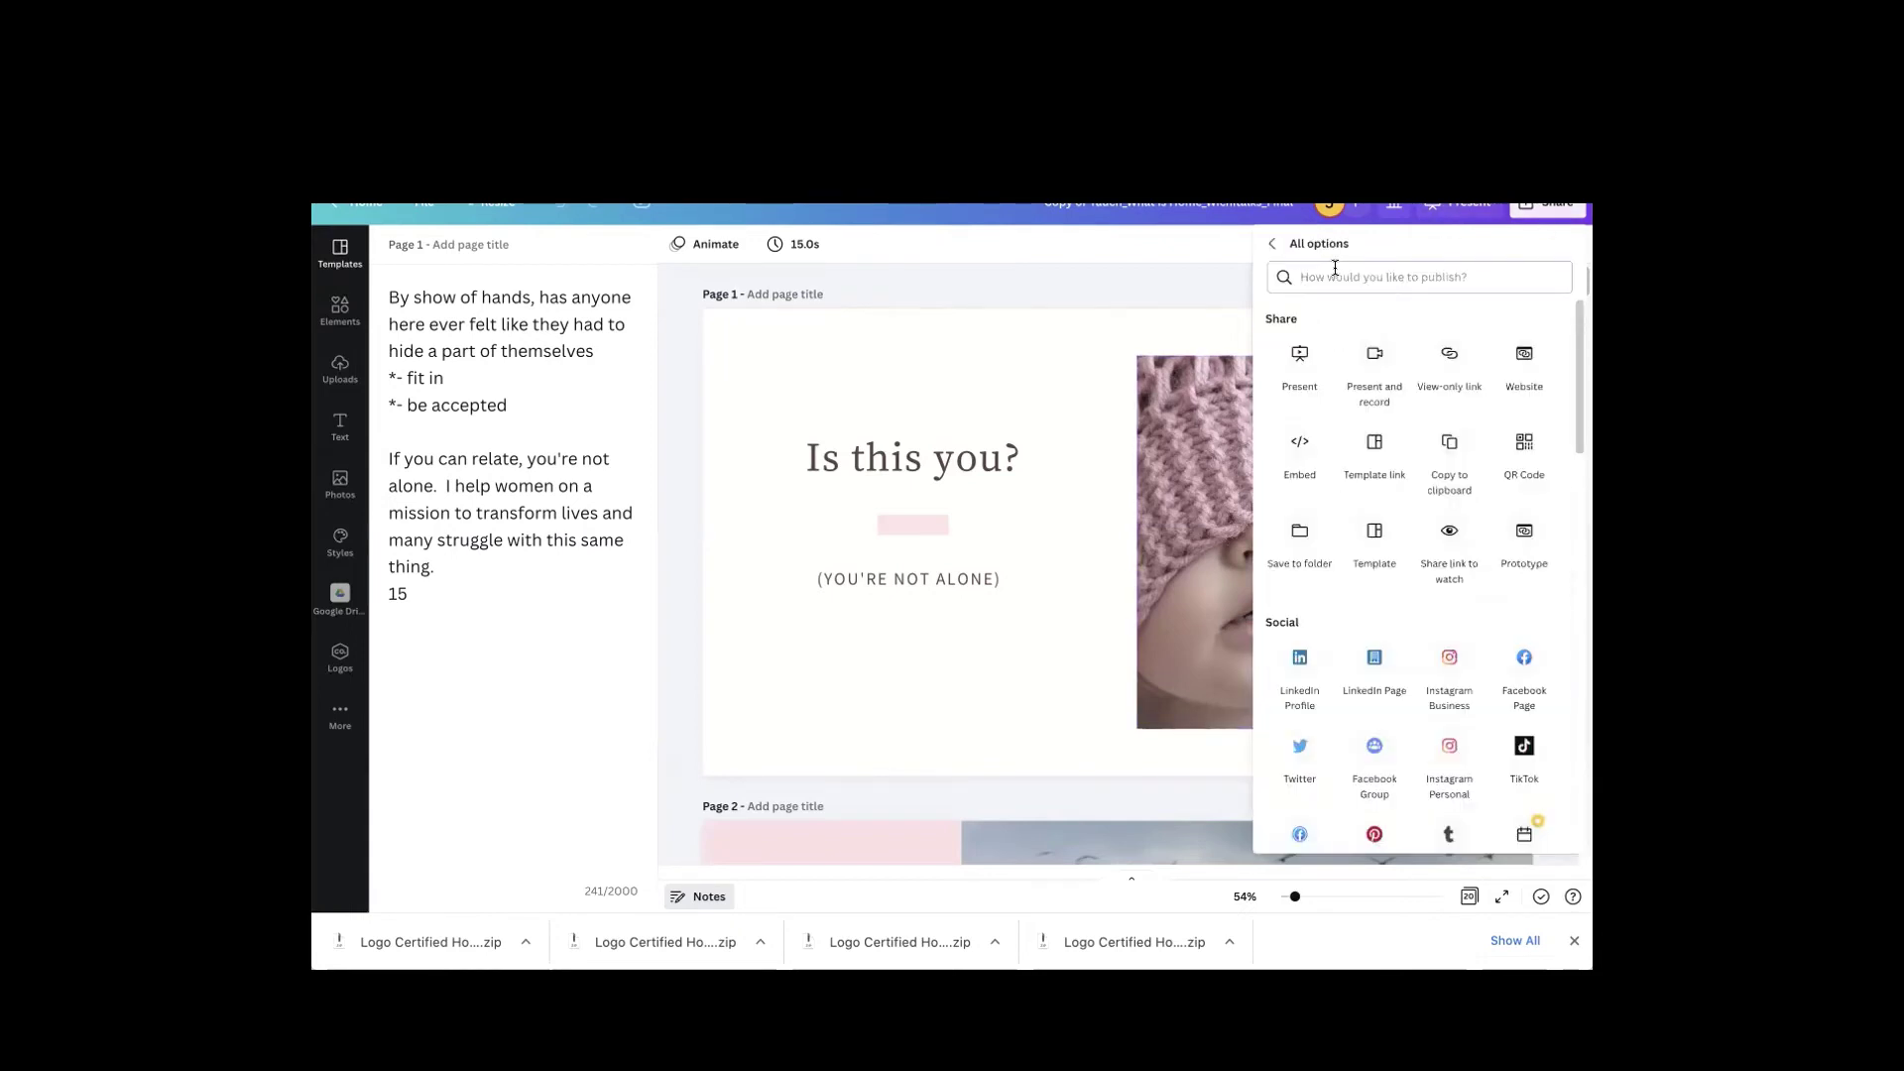
left_click(1335, 277)
type("power")
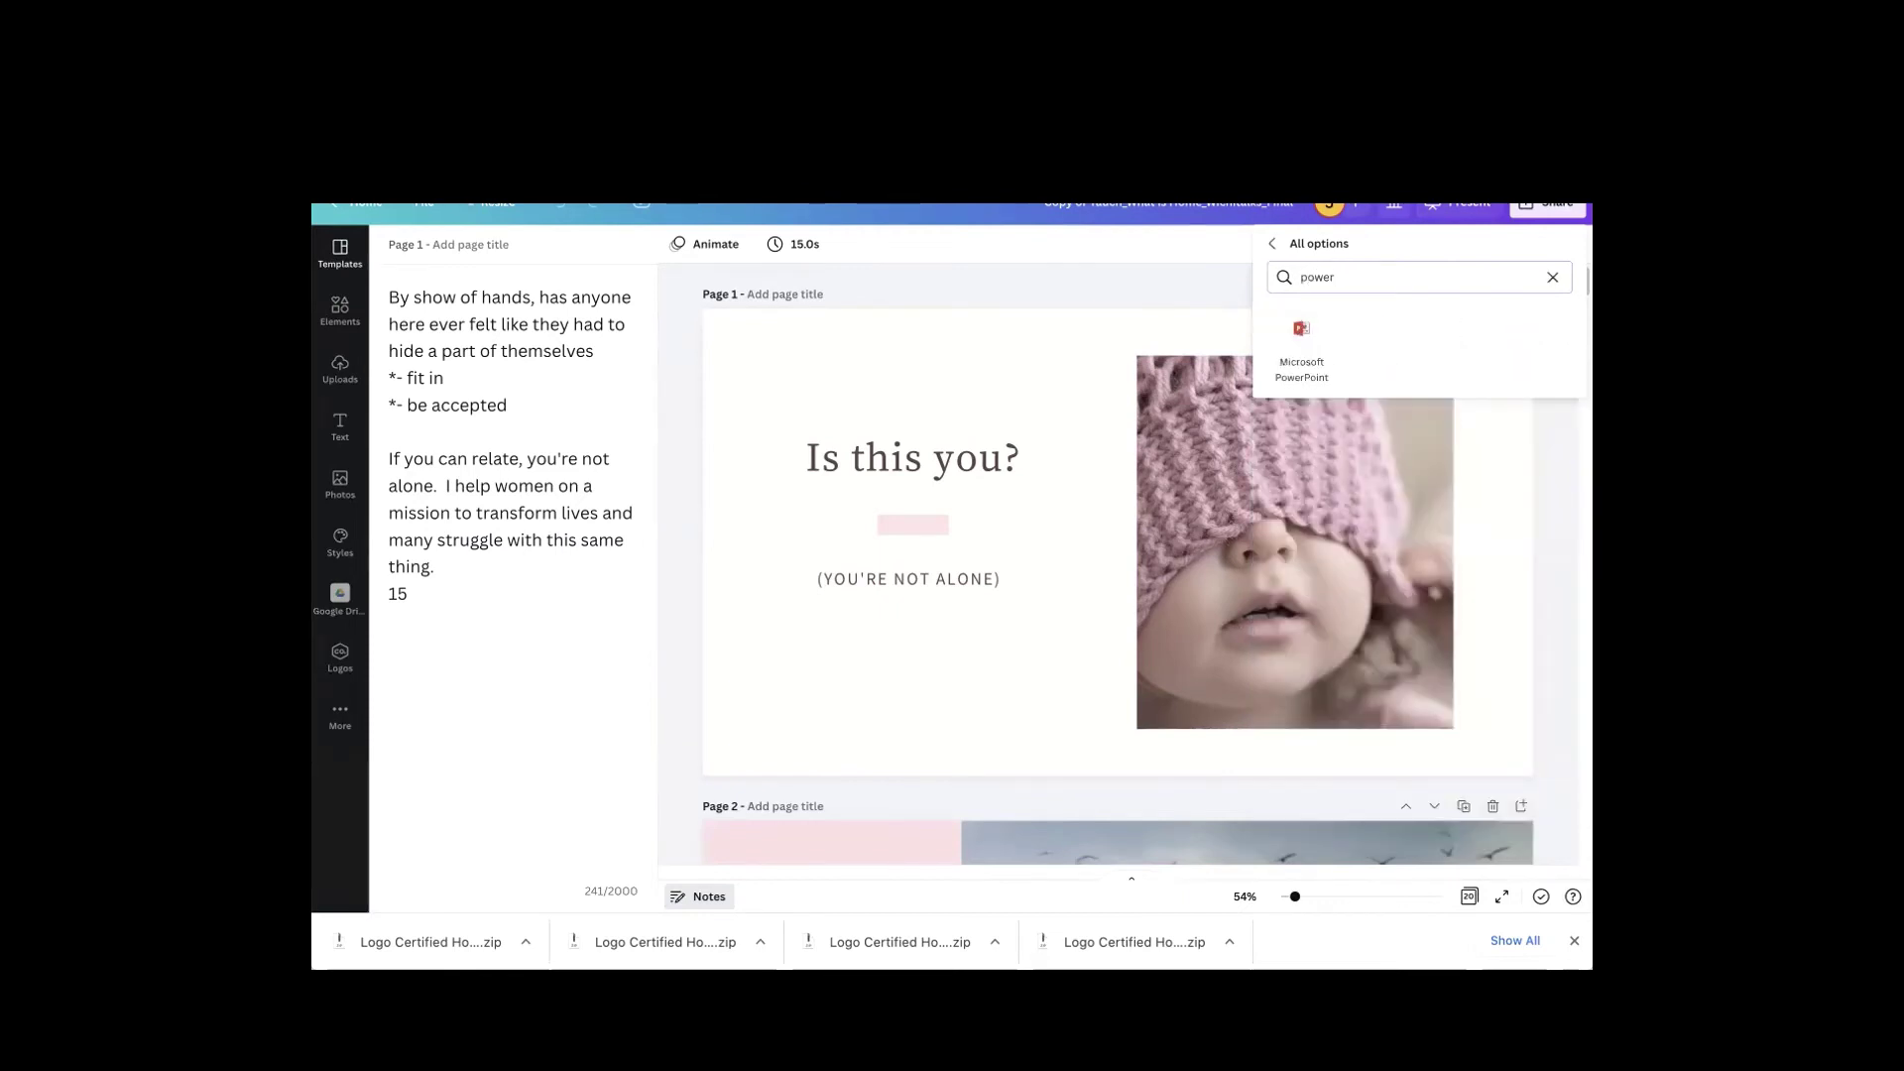
left_click(1301, 328)
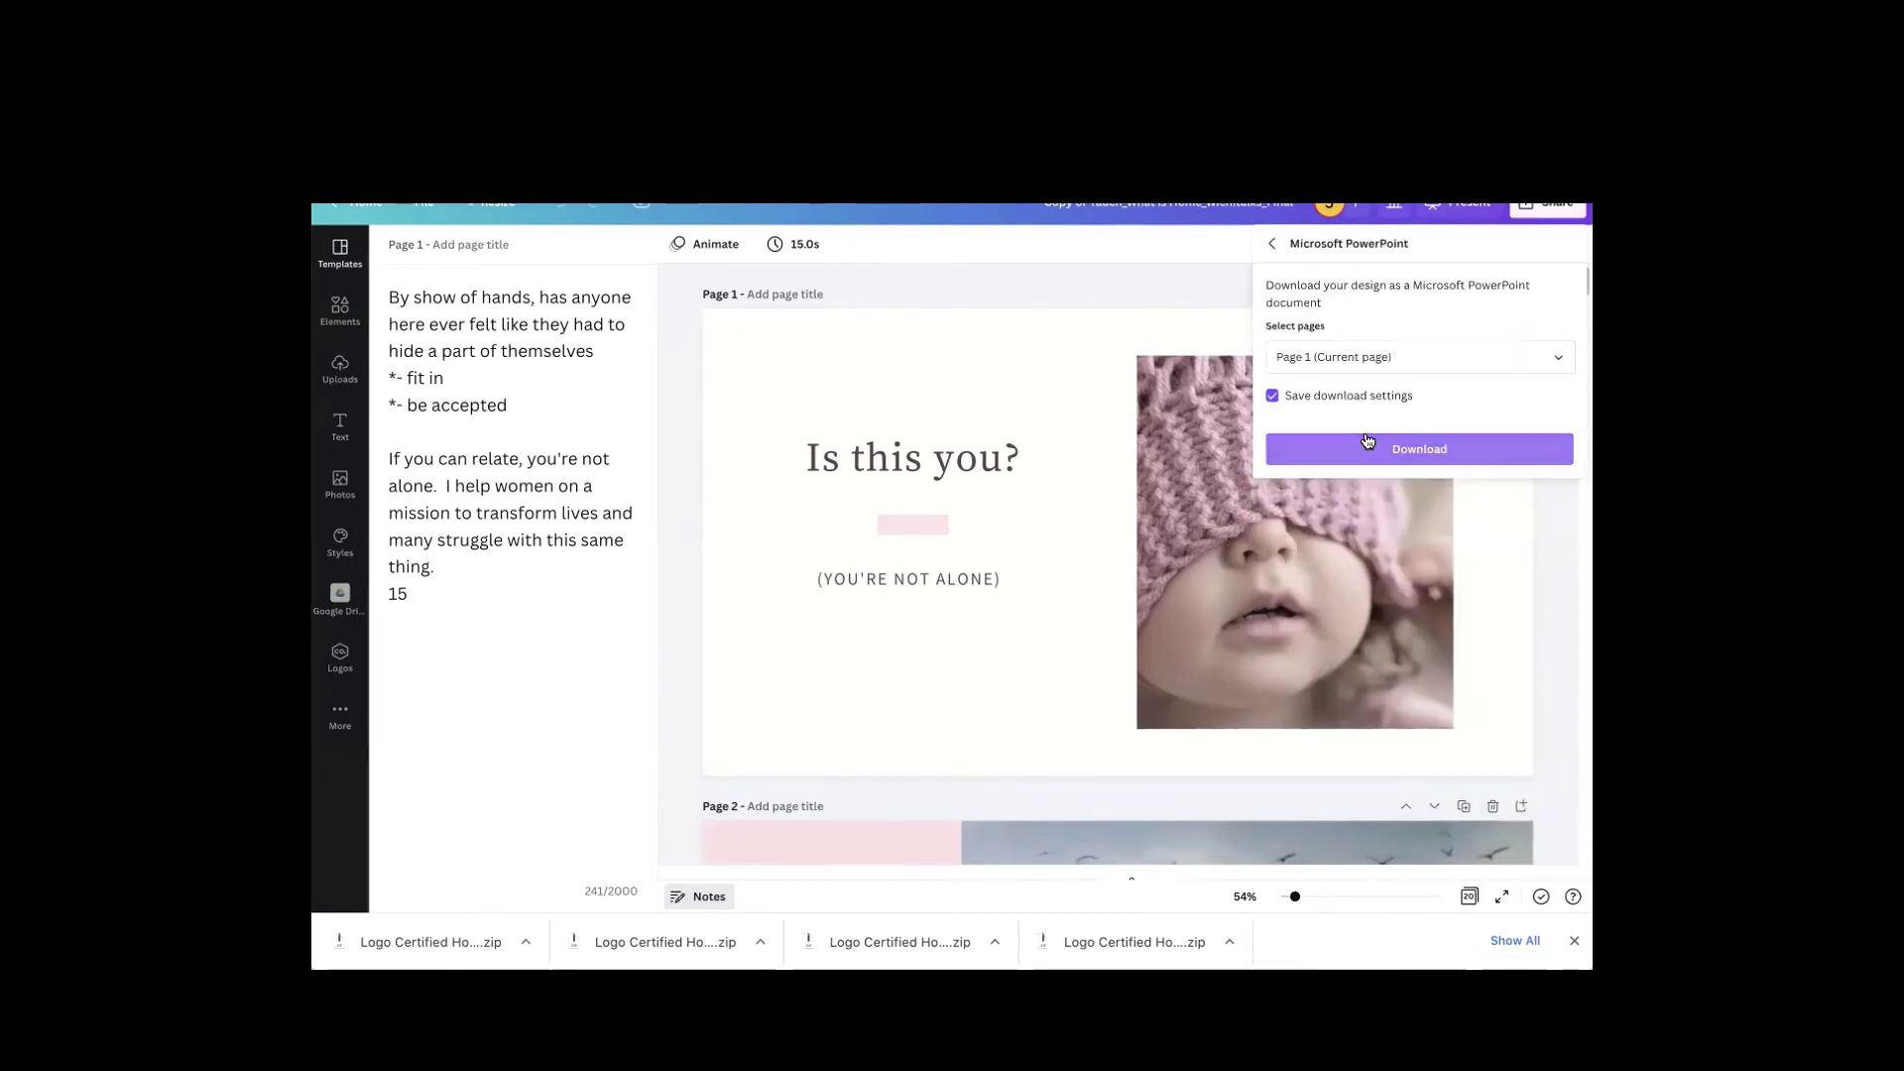
left_click(1553, 358)
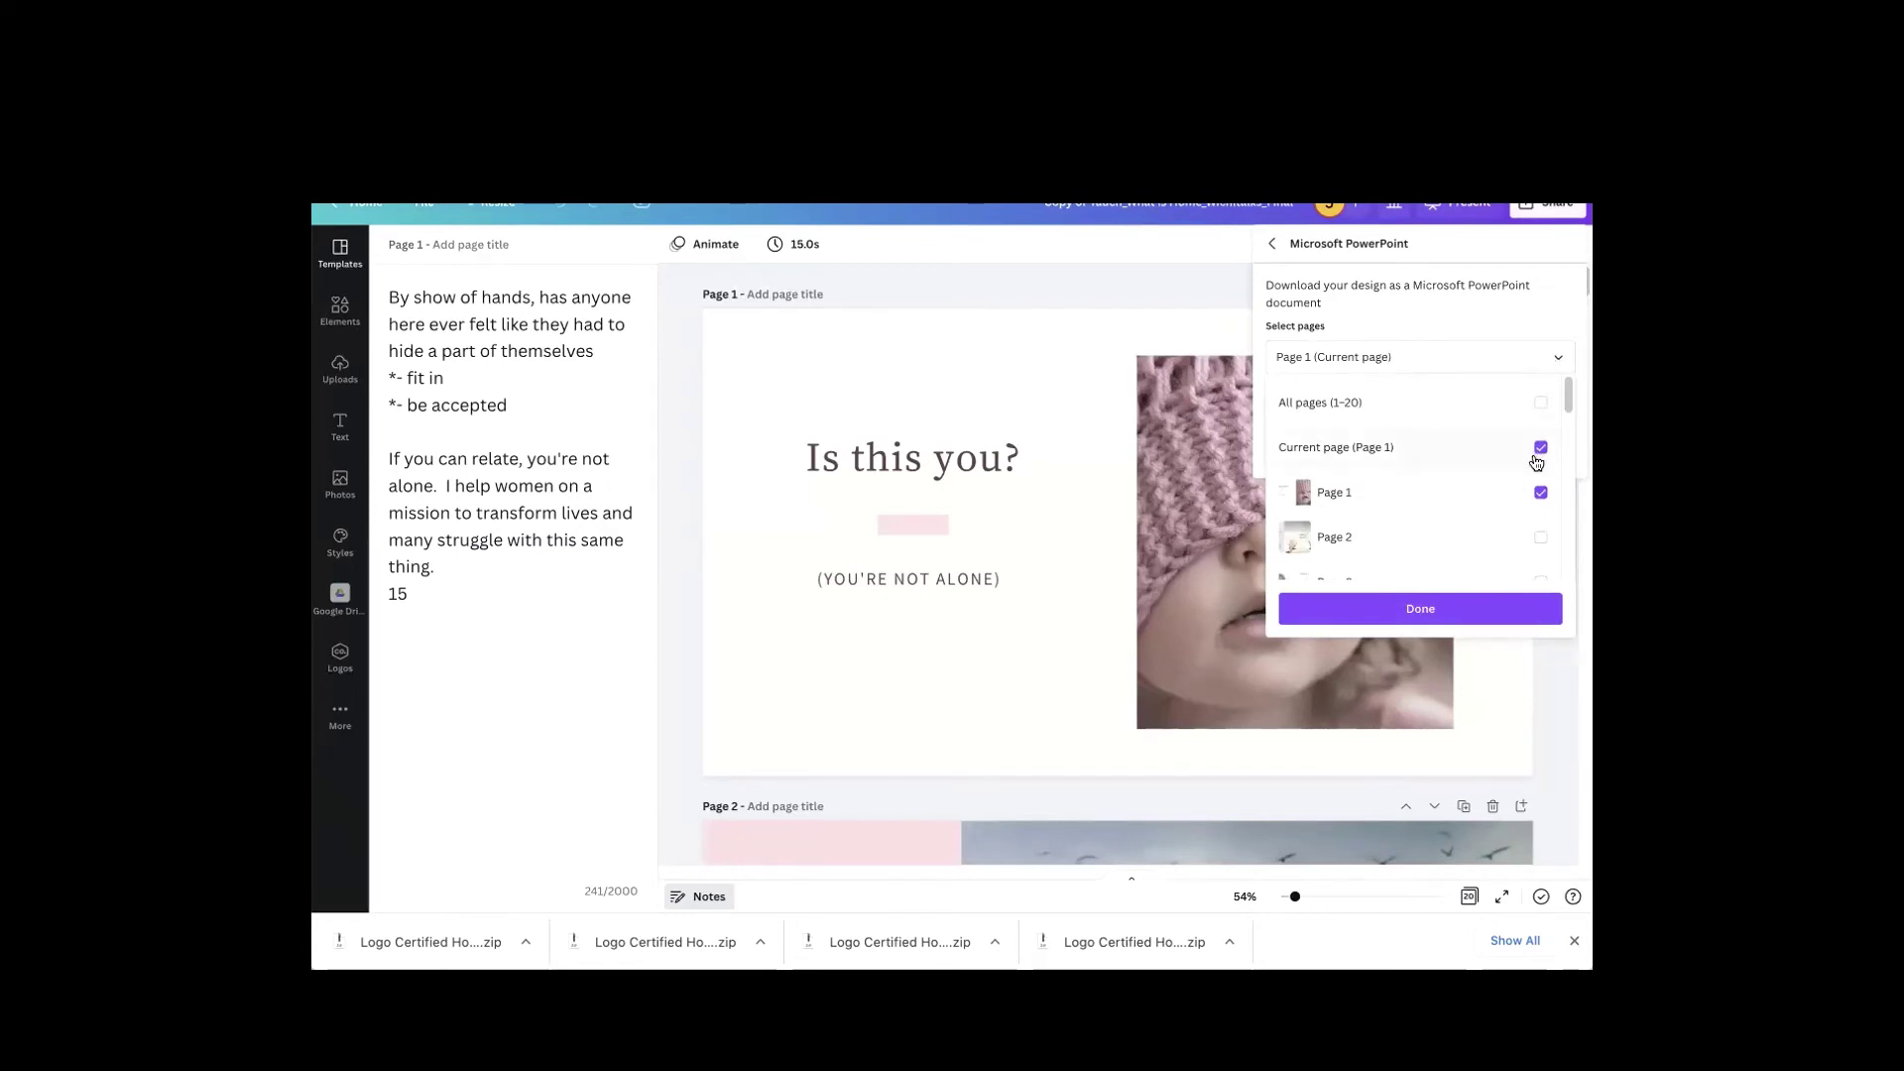
left_click(1440, 615)
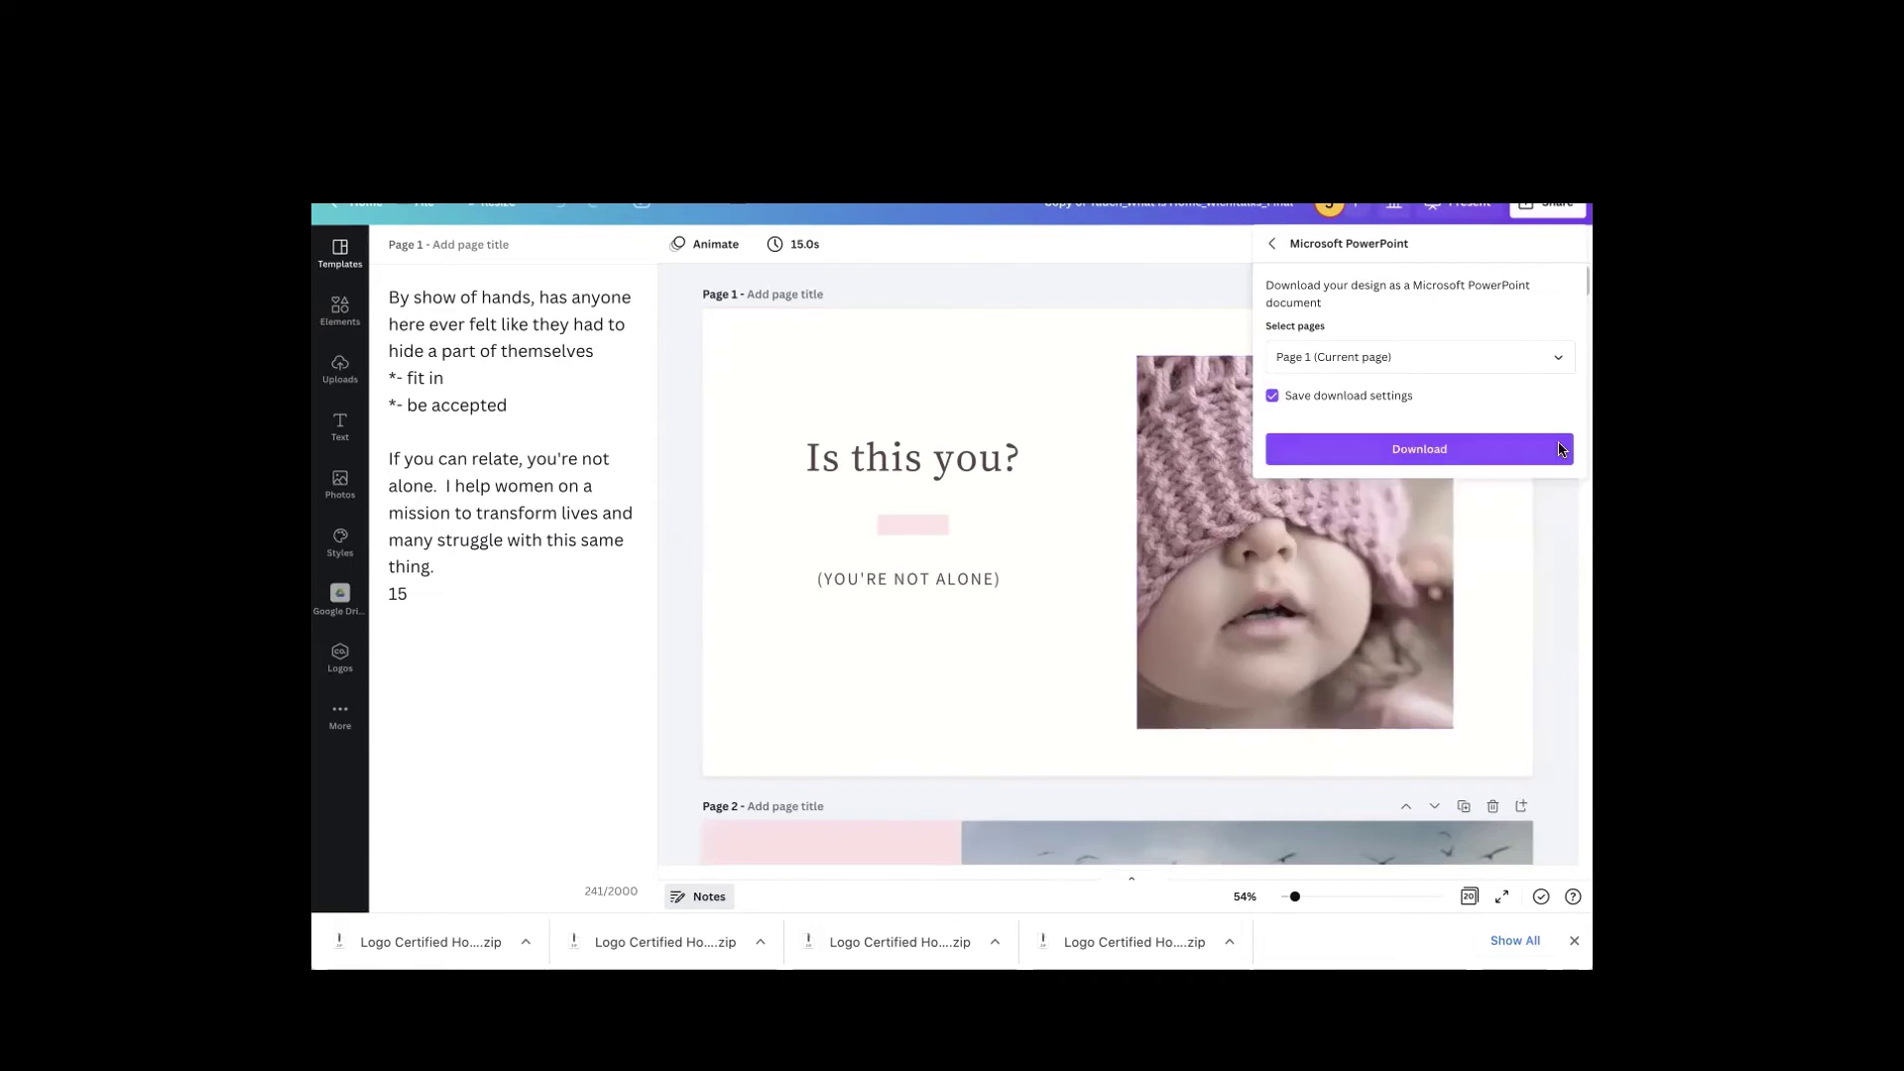
left_click(1425, 447)
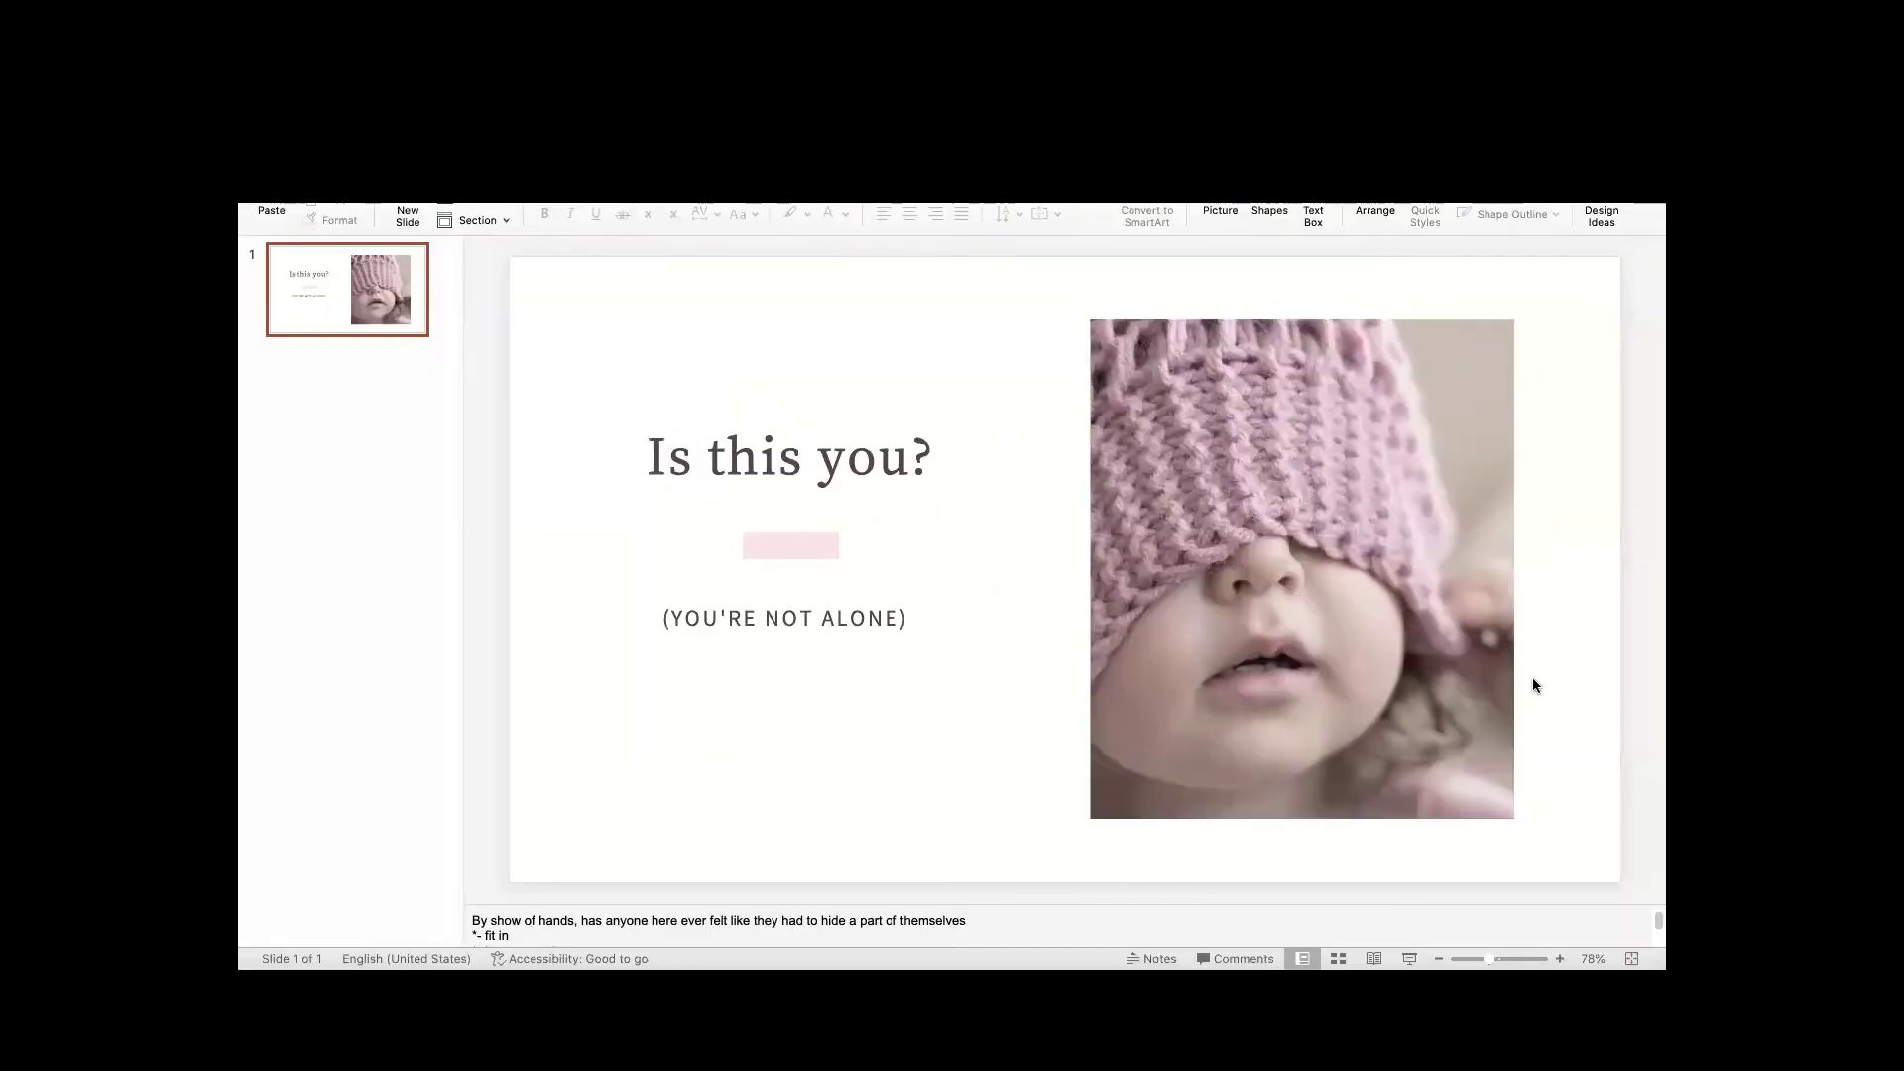
Expand PowerPoint's notes pane over the slide and click into the speaker notes to read the full script
left_click_drag(1118, 902, 402, 428)
left_click(615, 629)
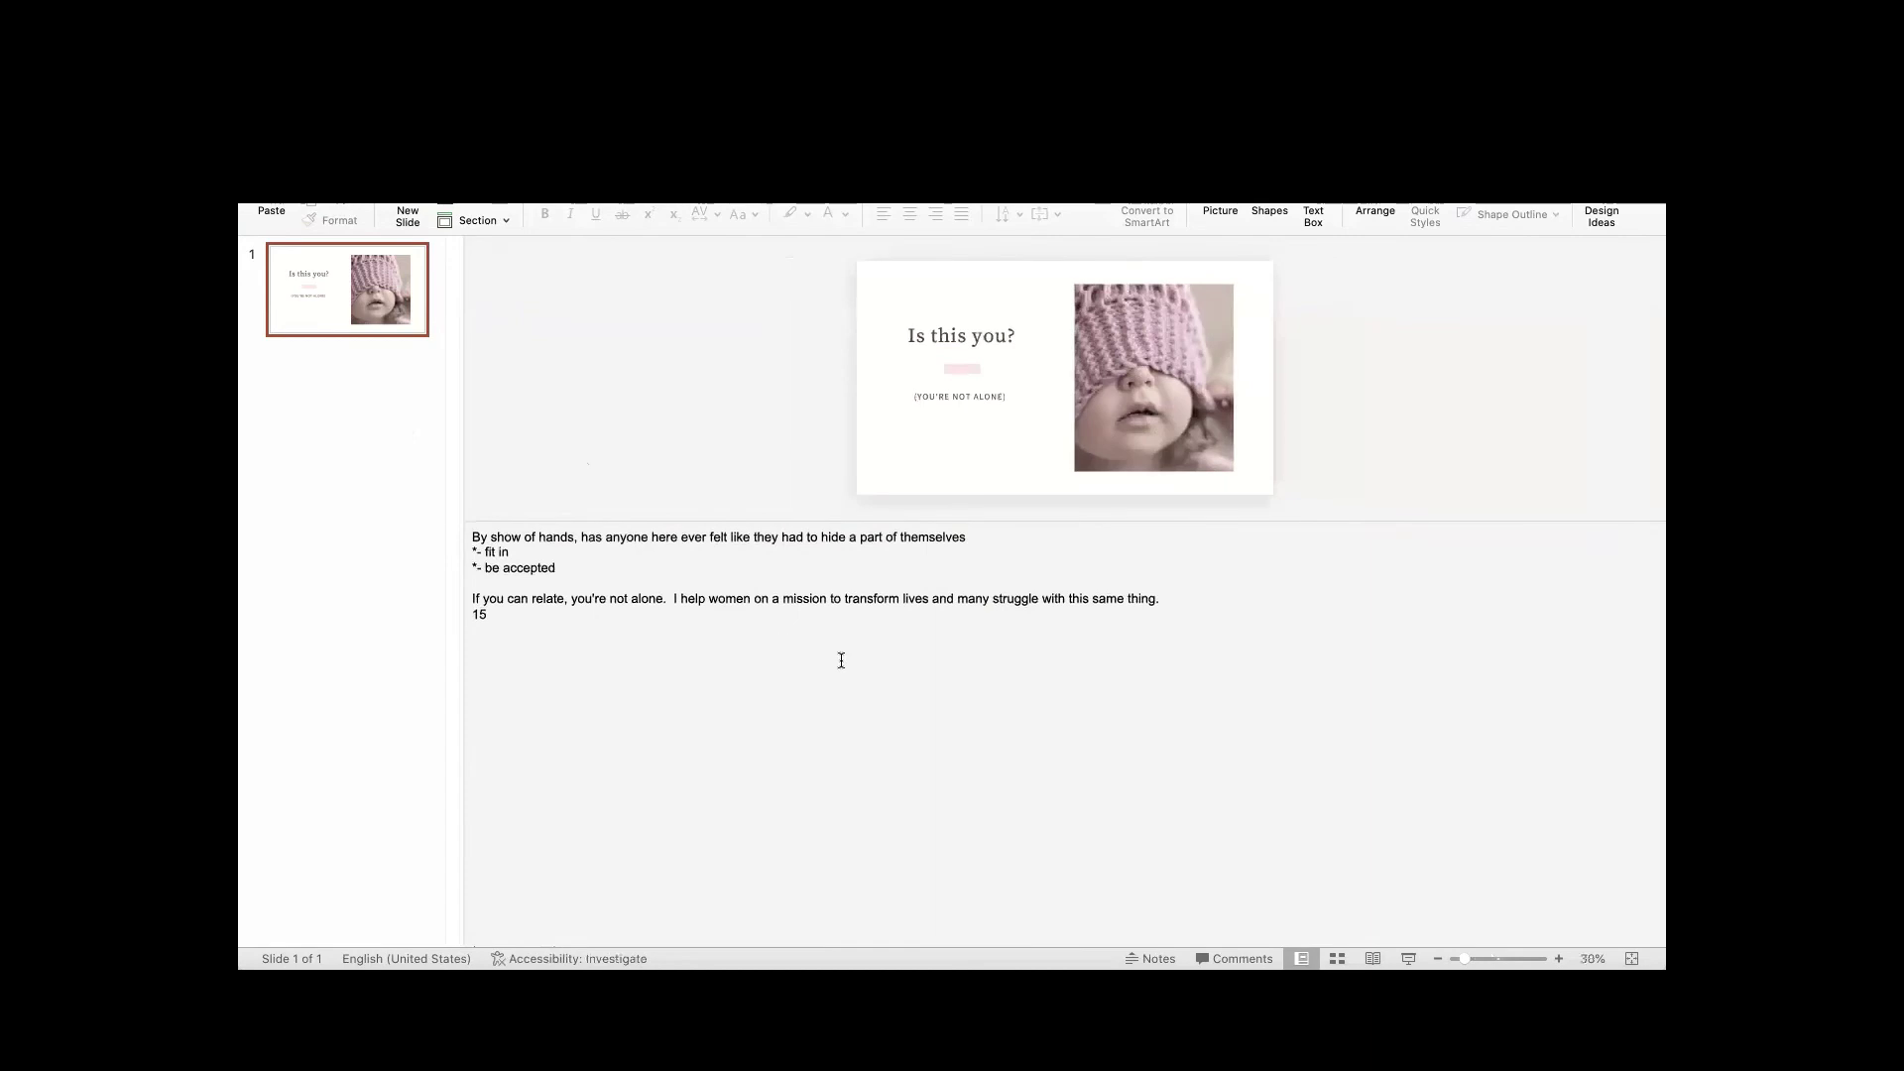
left_click(799, 645)
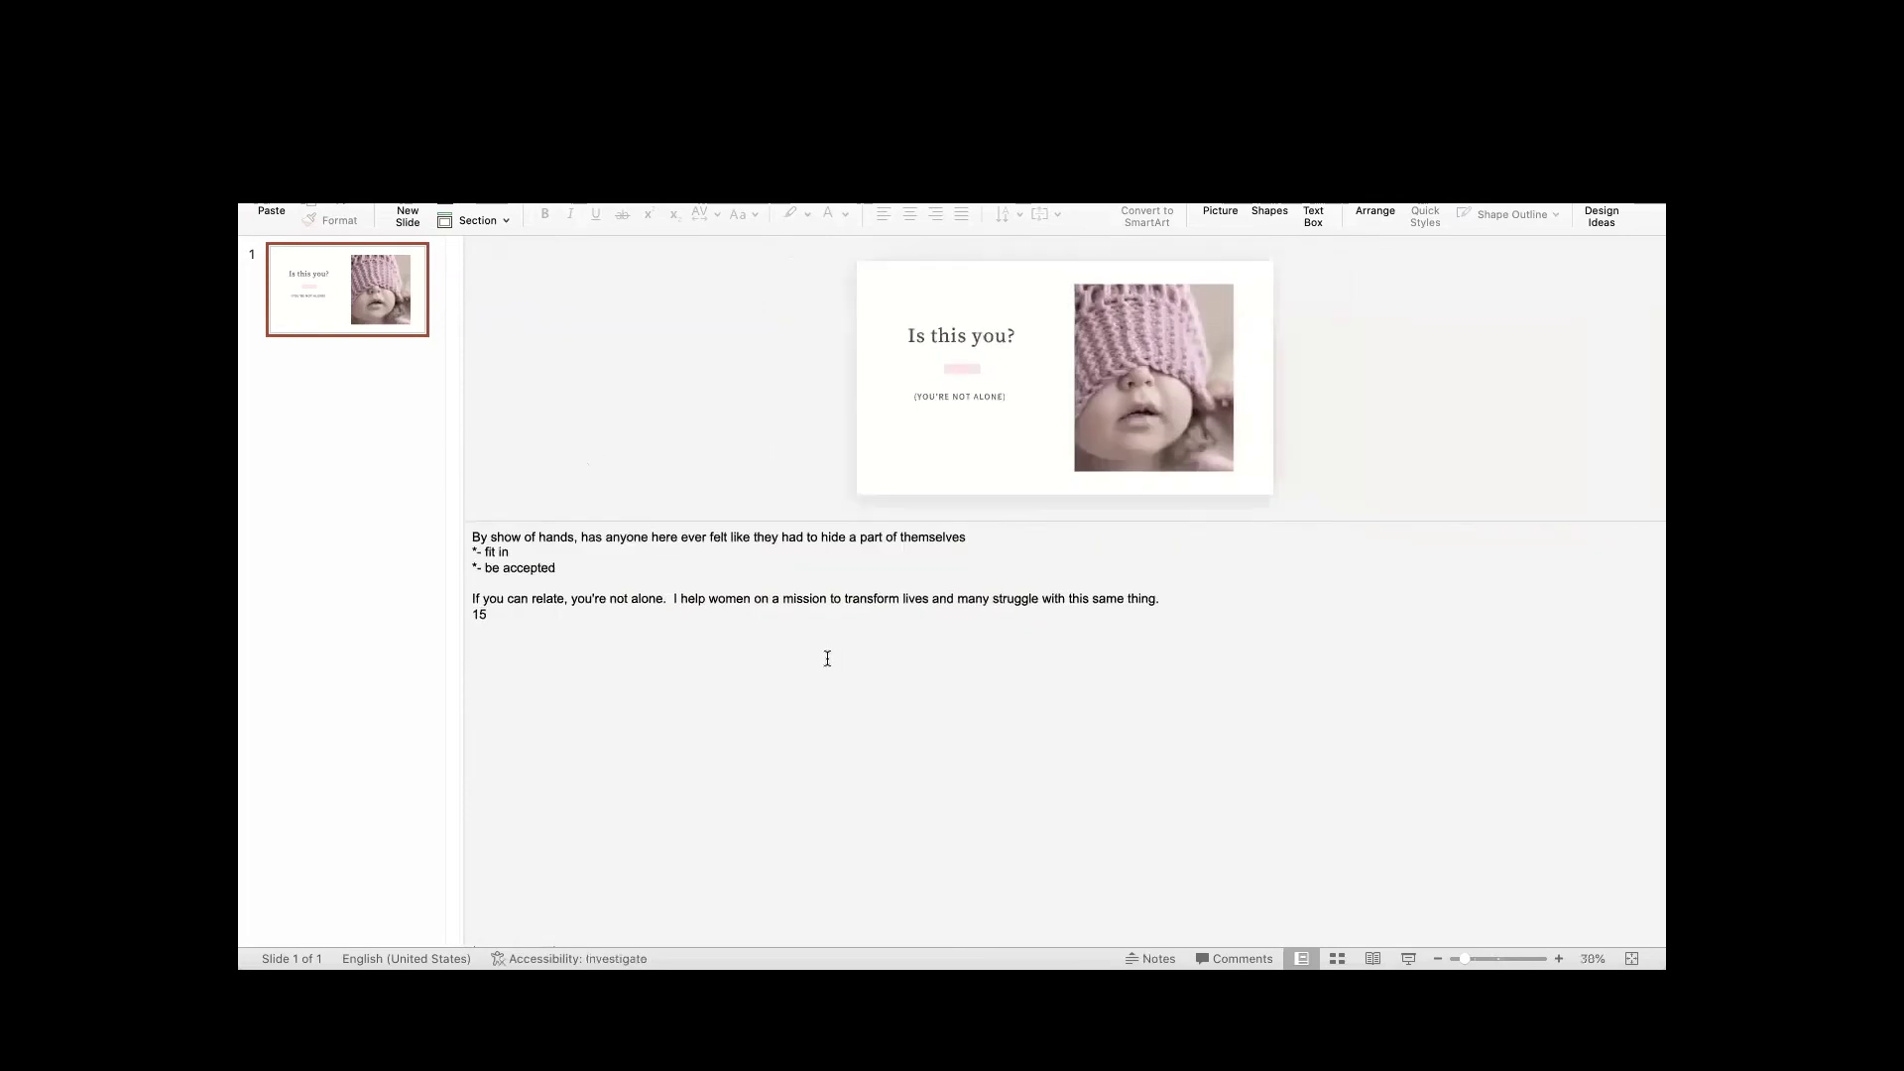
left_click(827, 659)
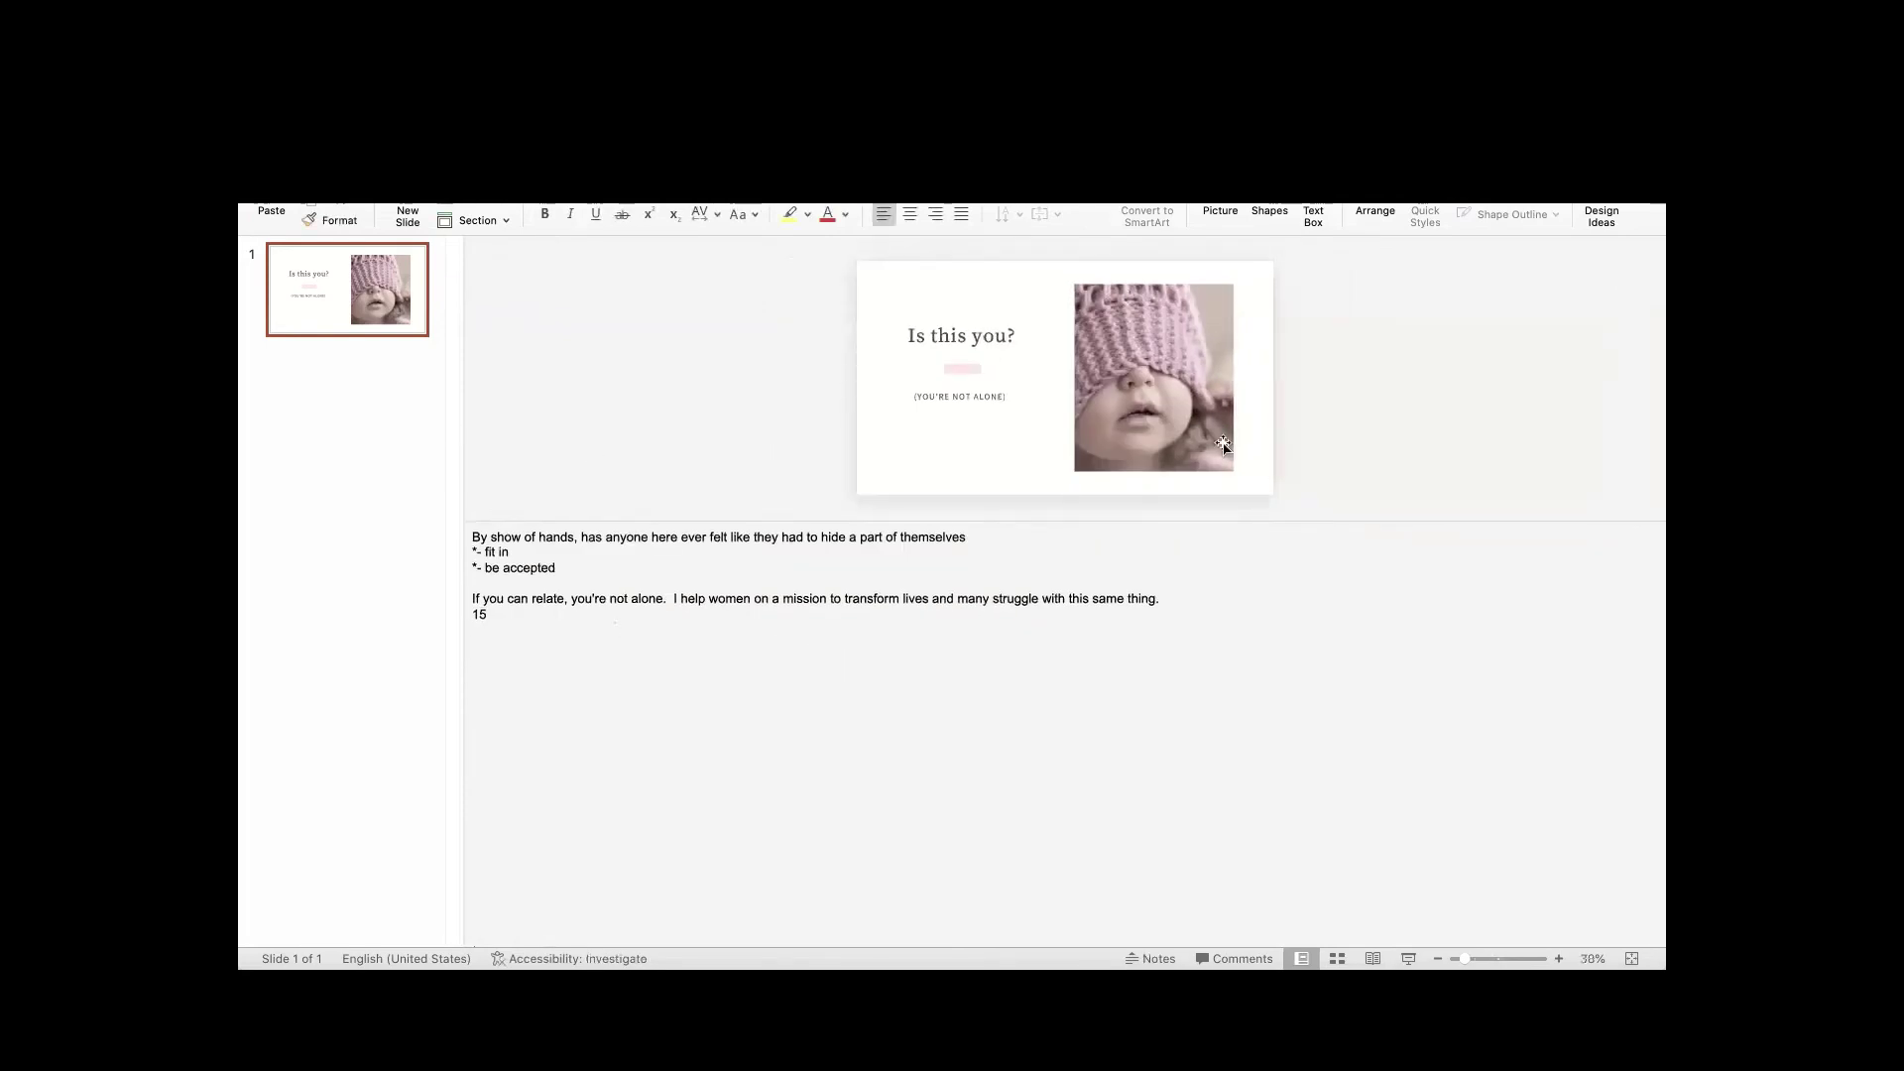